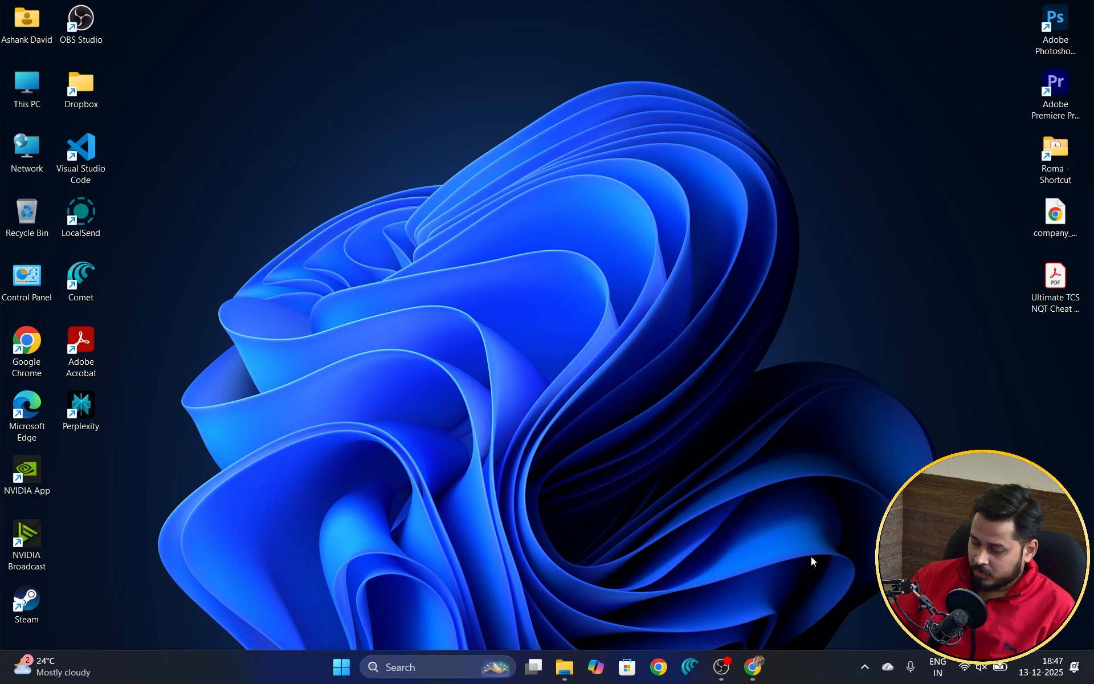
Step: Bring Chrome forward, Google 'mysql', and open the official mysql.com result
{"action": "left_click", "coordinate": [752, 666]}
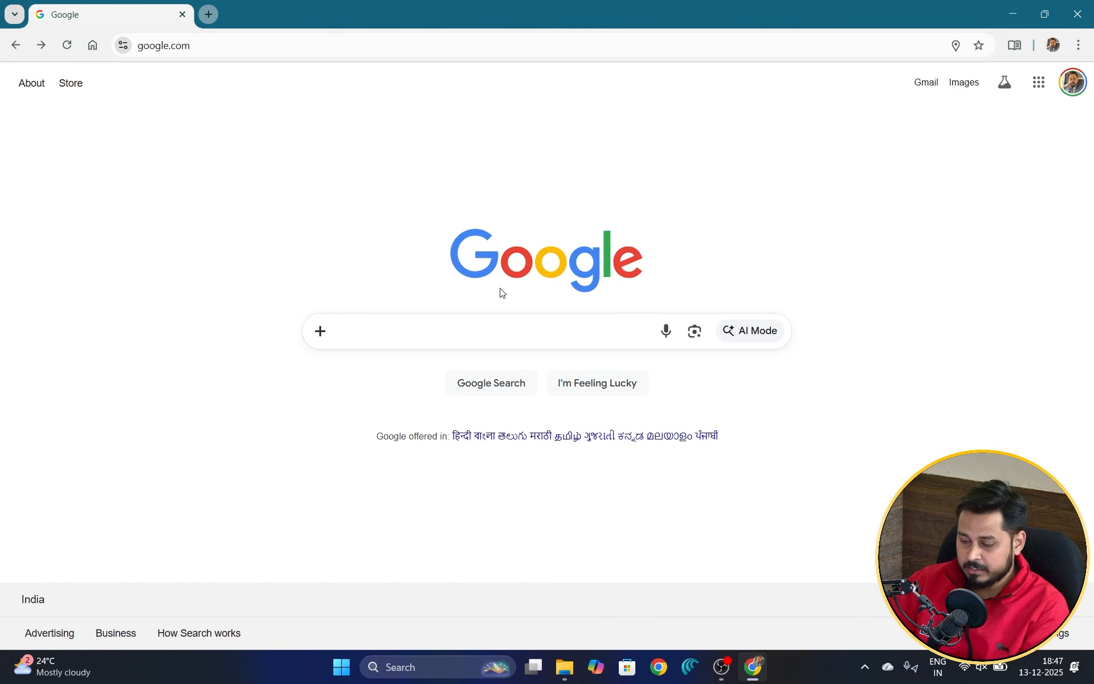
{"action": "left_click", "coordinate": [461, 328]}
{"action": "type", "text": "m"}
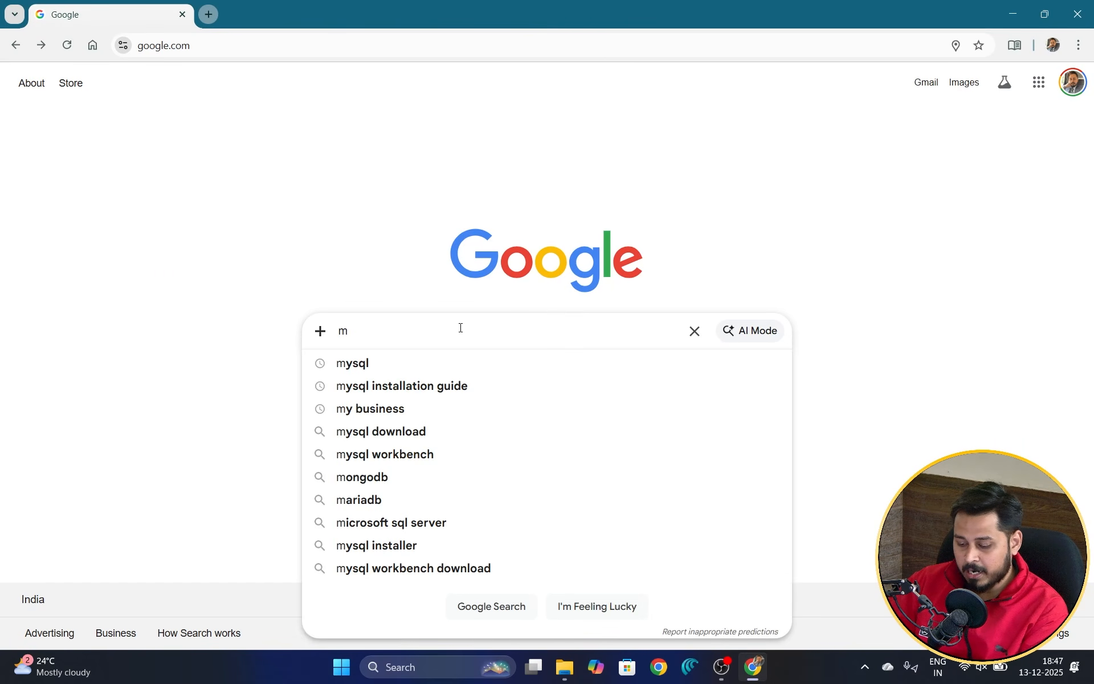
{"action": "type", "text": "ysql"}
{"action": "key", "text": "Return"}
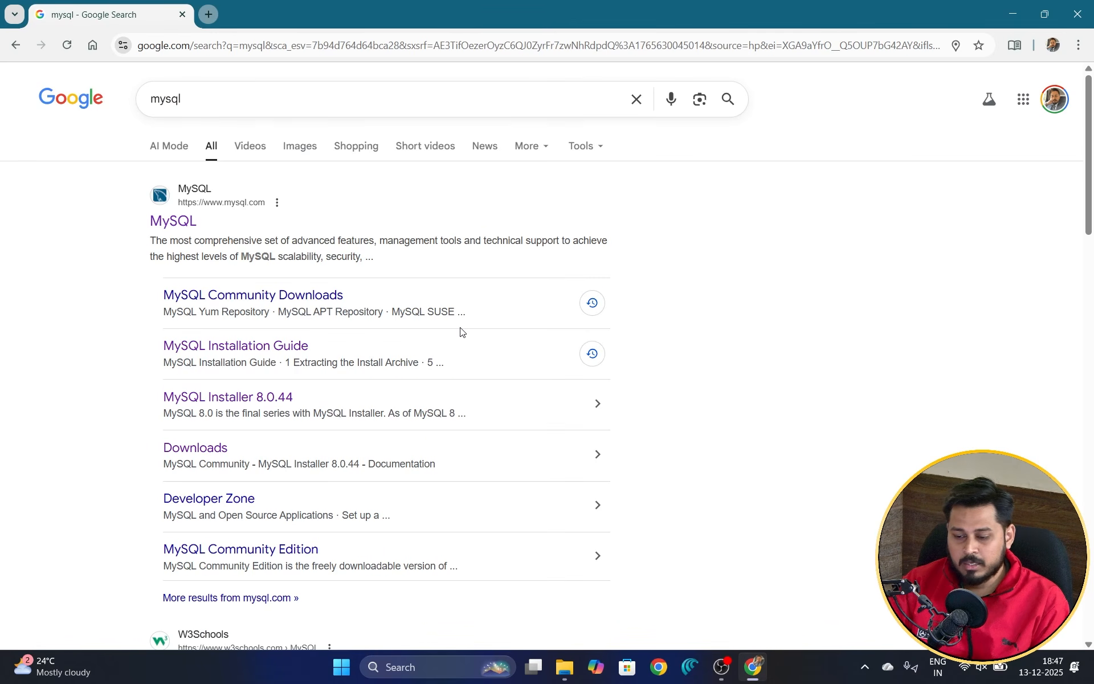
{"action": "left_click", "coordinate": [166, 228]}
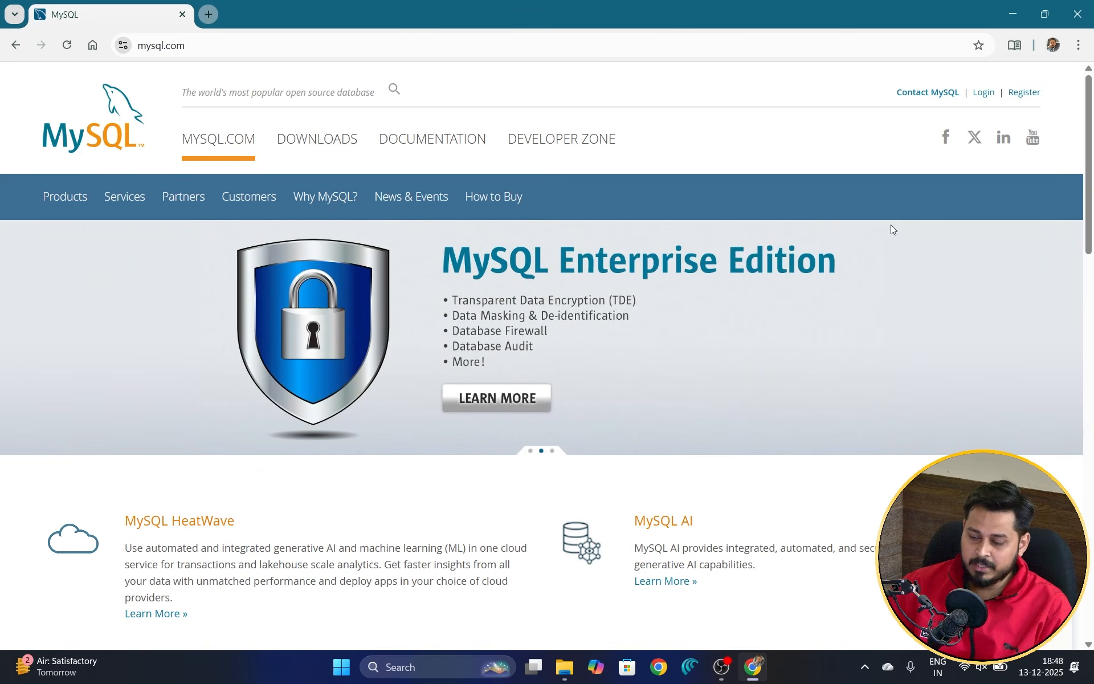
Step: Go to Downloads, open MySQL Community (GPL) Downloads, and choose MySQL Installer for Windows
{"action": "left_click", "coordinate": [318, 148]}
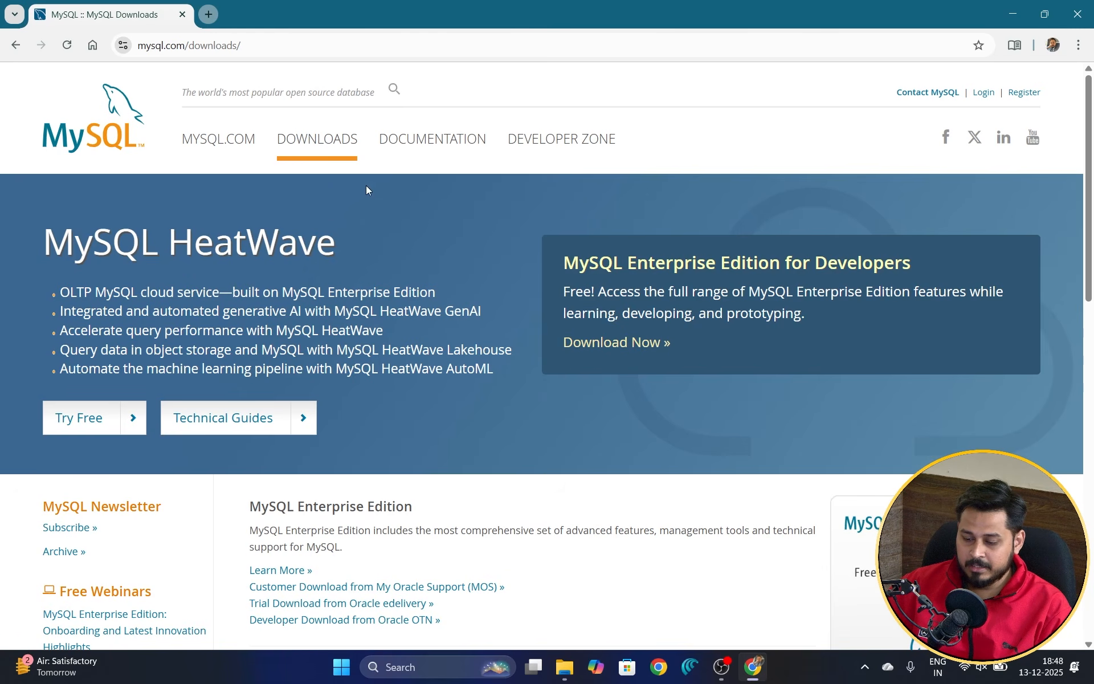
{"action": "scroll", "coordinate": [541, 336], "scroll_direction": "down", "scroll_amount": 9}
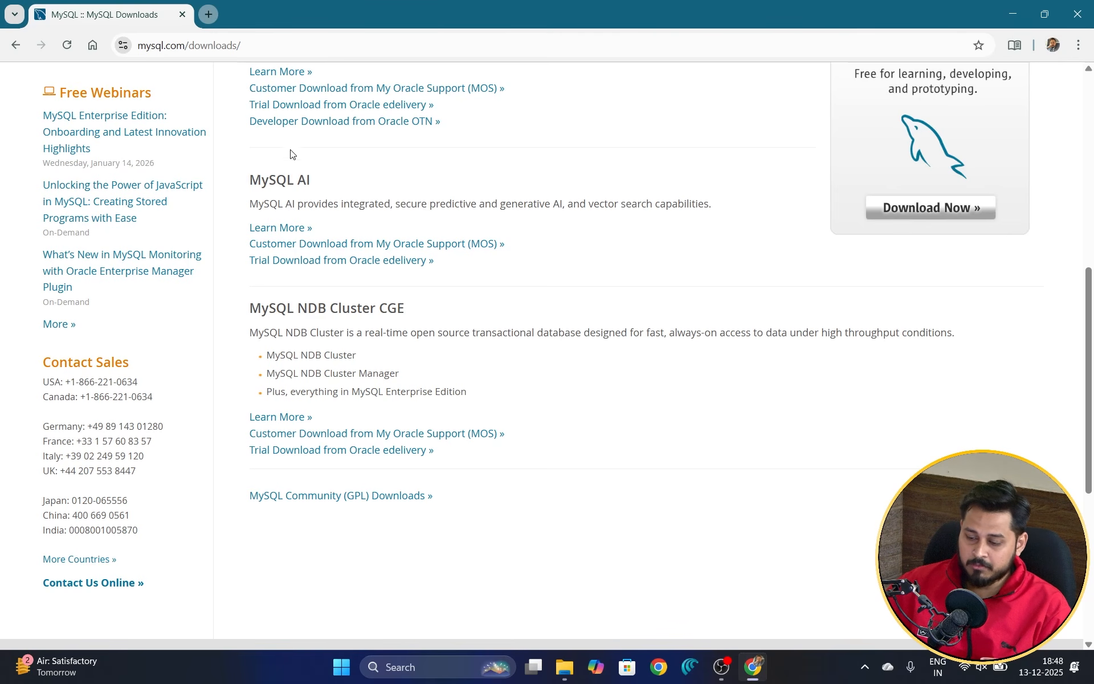
{"action": "left_click", "coordinate": [332, 496]}
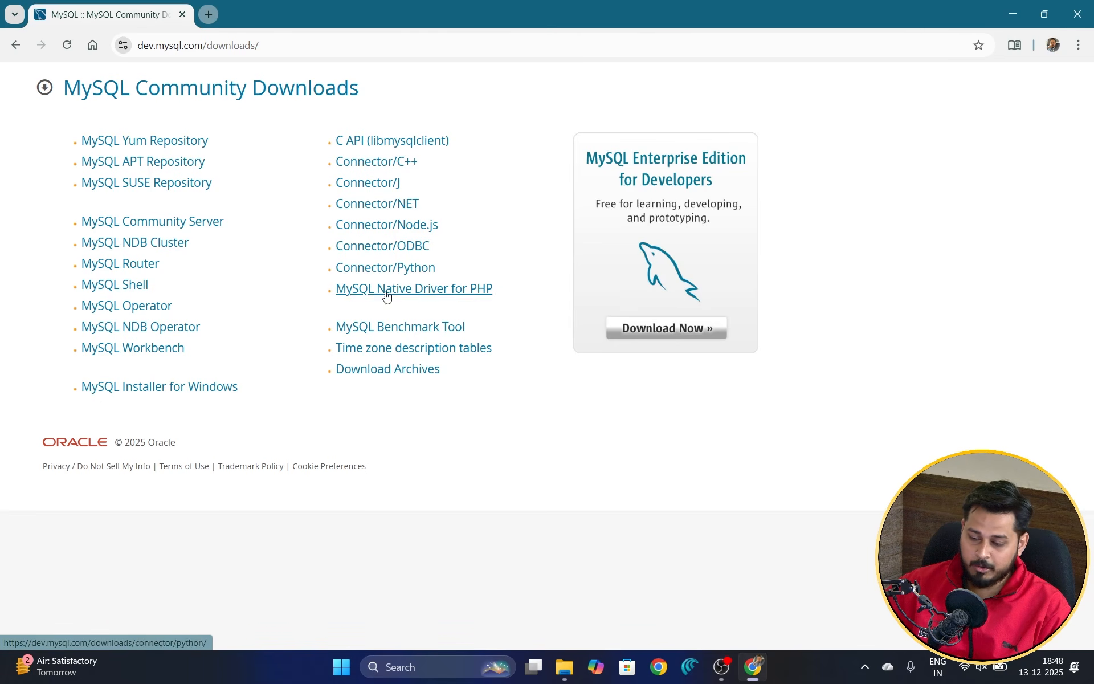
{"action": "left_click", "coordinate": [137, 389]}
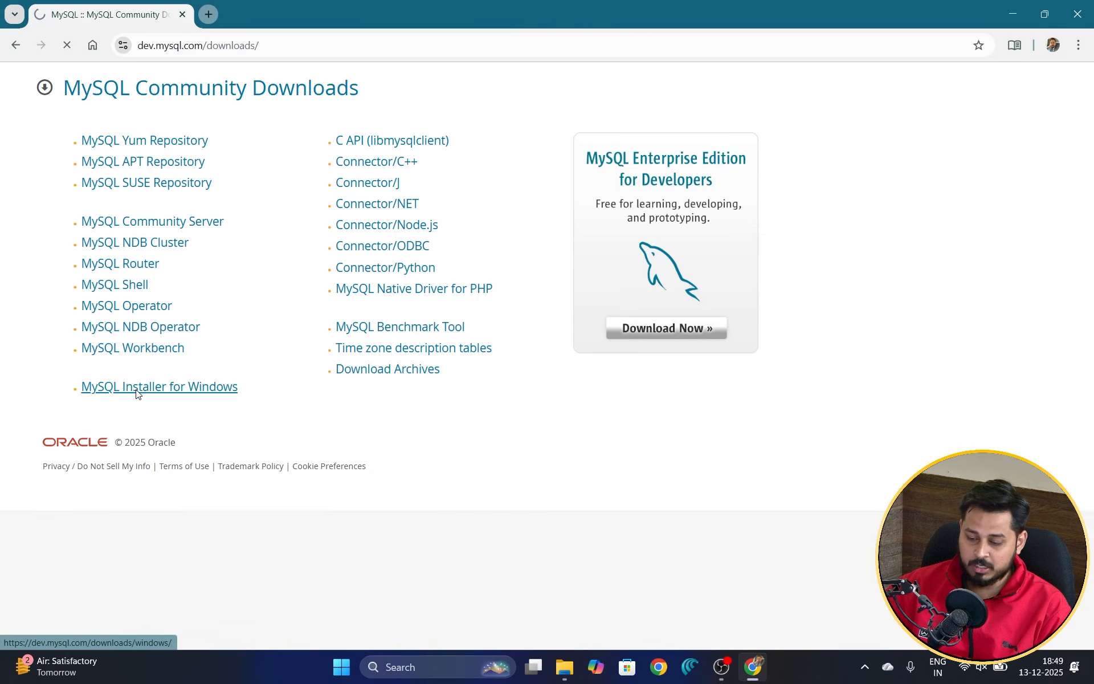
Step: Review the Installer version 8.0.44 and the 2.1M web installer row on the download page
{"action": "scroll", "coordinate": [853, 332], "scroll_direction": "down", "scroll_amount": 2}
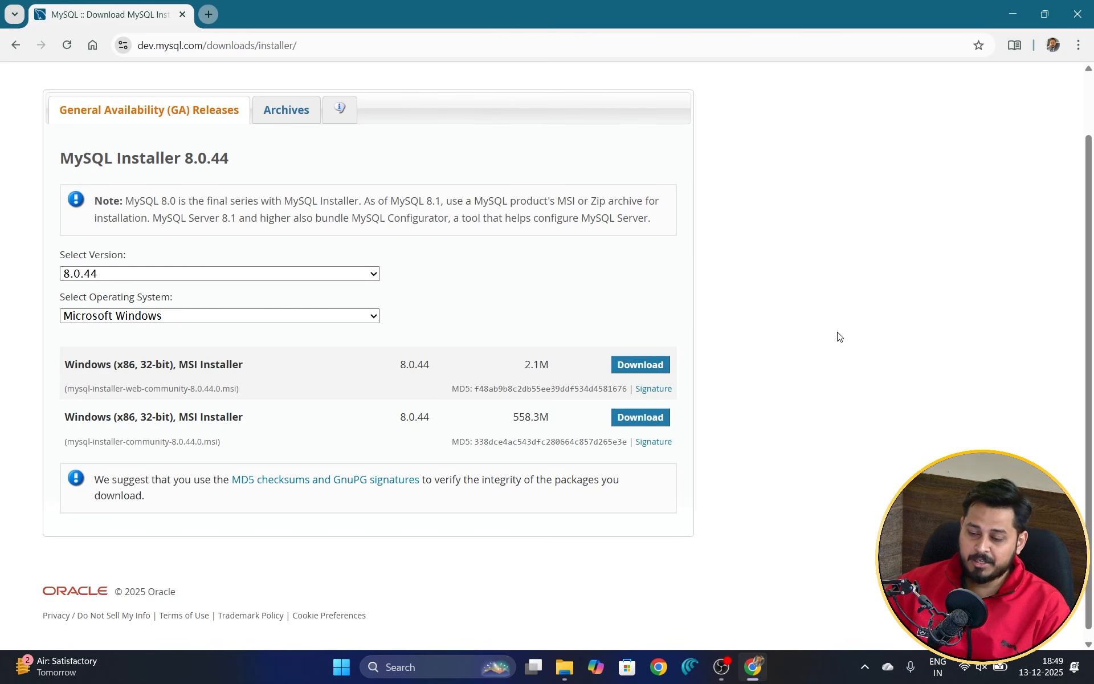
{"action": "left_click_drag", "start_coordinate": [289, 154], "coordinate": [182, 158]}
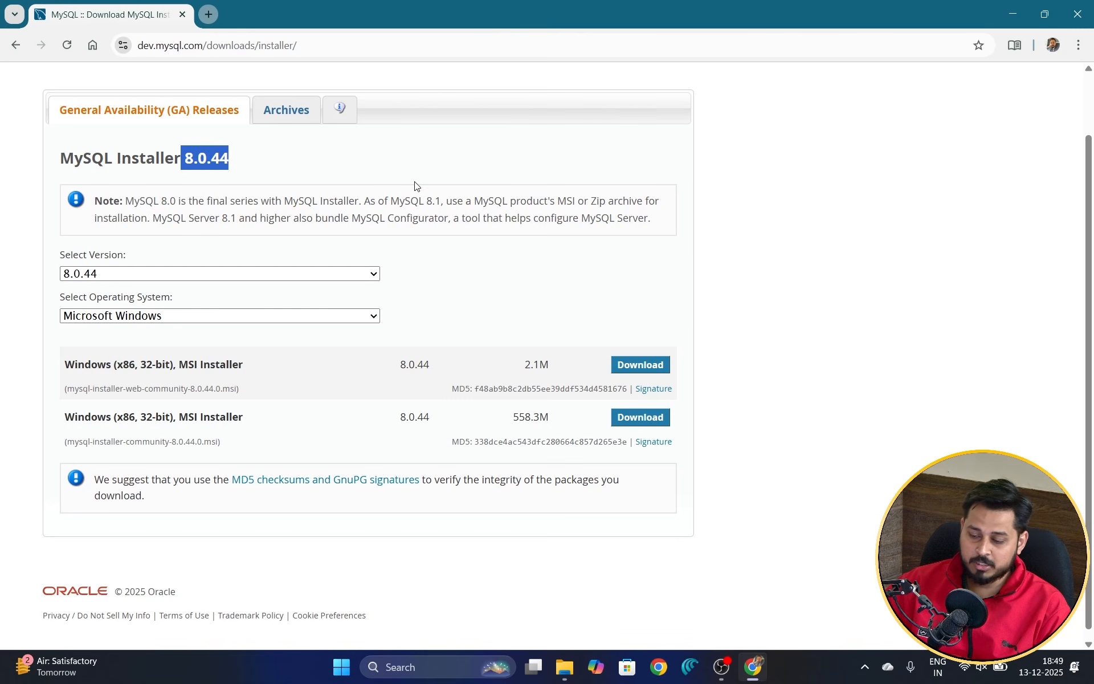
{"action": "left_click", "coordinate": [400, 178]}
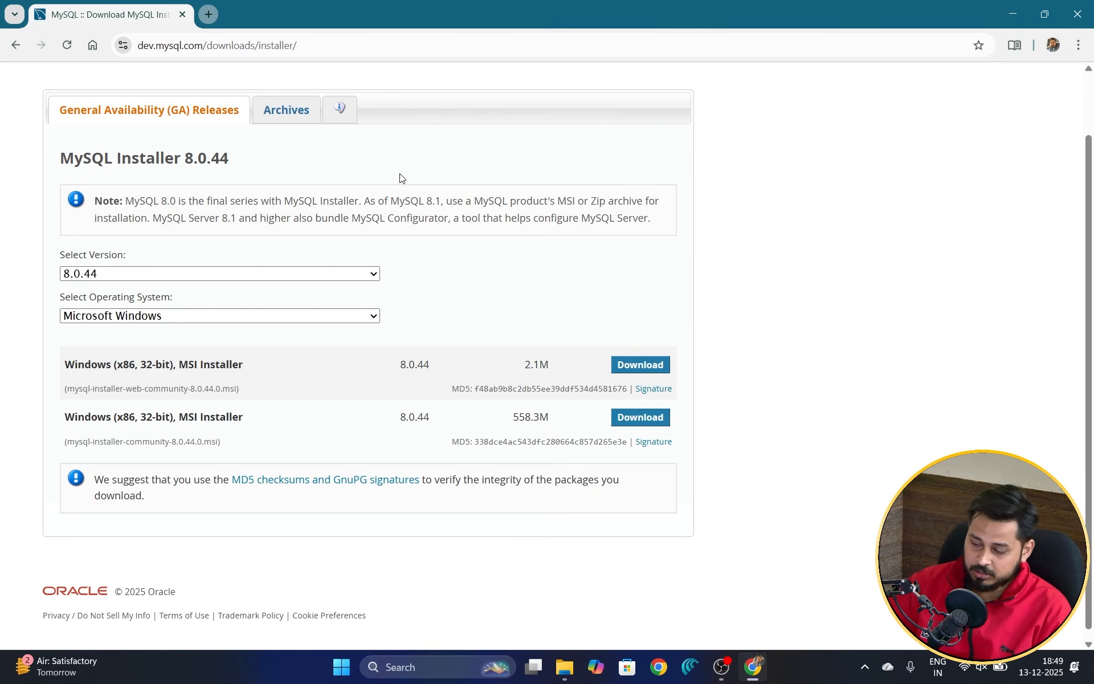
{"action": "left_click_drag", "start_coordinate": [50, 371], "coordinate": [715, 379]}
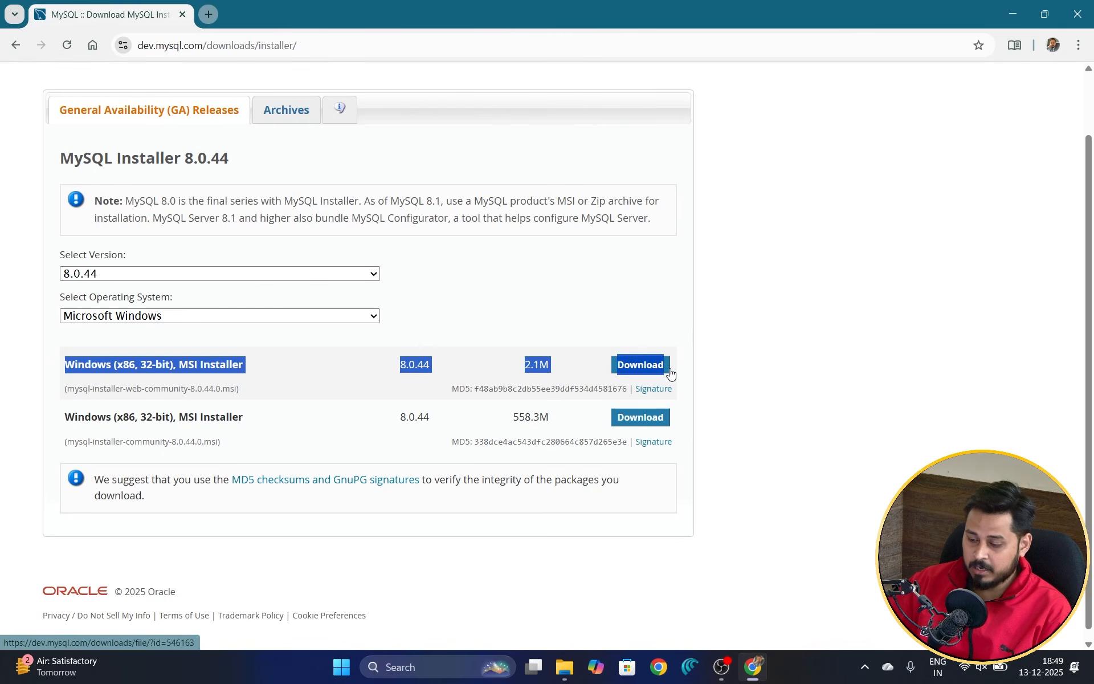
Step: Download the 2.1M web installer without logging in, save it to the Desktop, and minimize Chrome
{"action": "left_click", "coordinate": [693, 387]}
{"action": "left_click", "coordinate": [636, 370]}
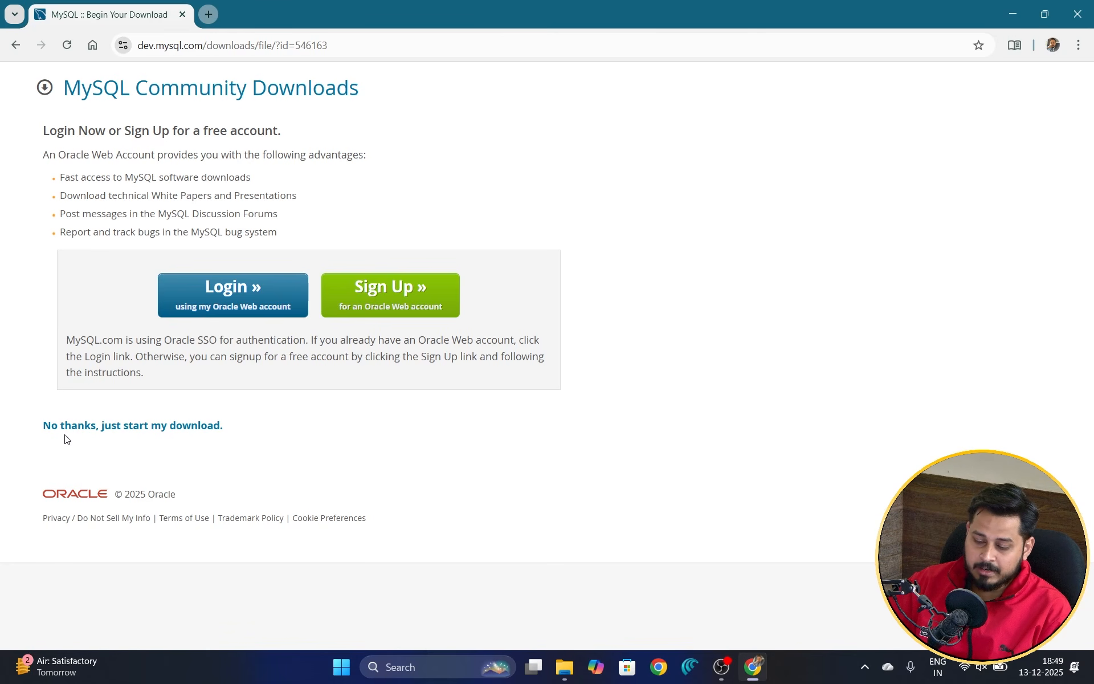
{"action": "left_click", "coordinate": [123, 432]}
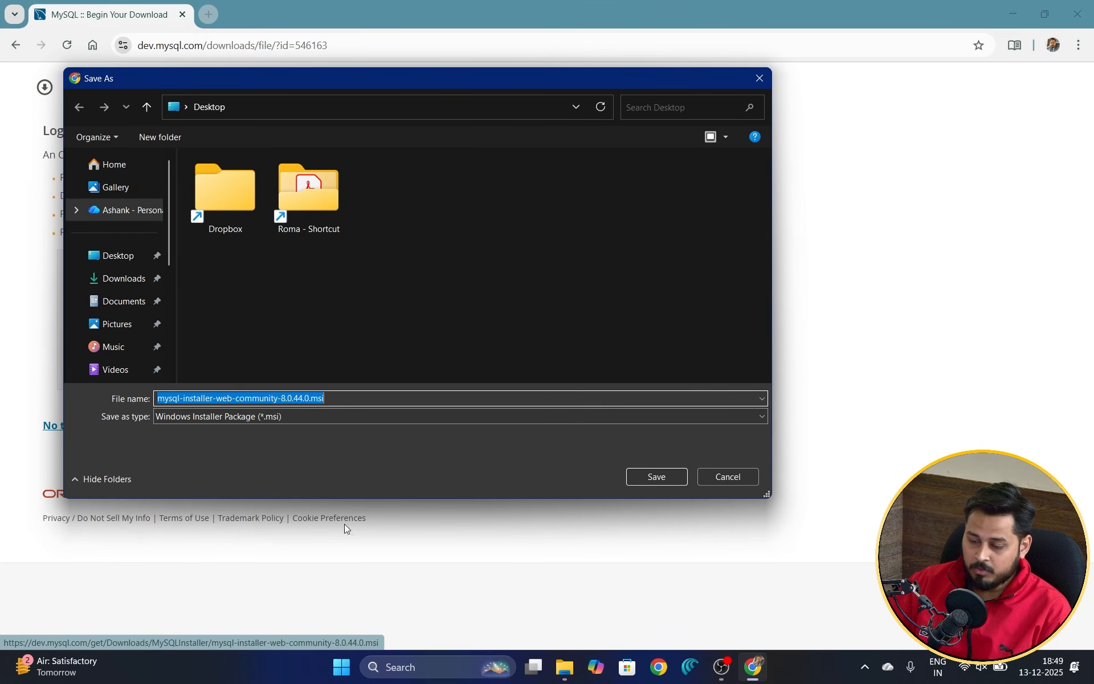
{"action": "left_click_drag", "start_coordinate": [421, 86], "coordinate": [563, 96]}
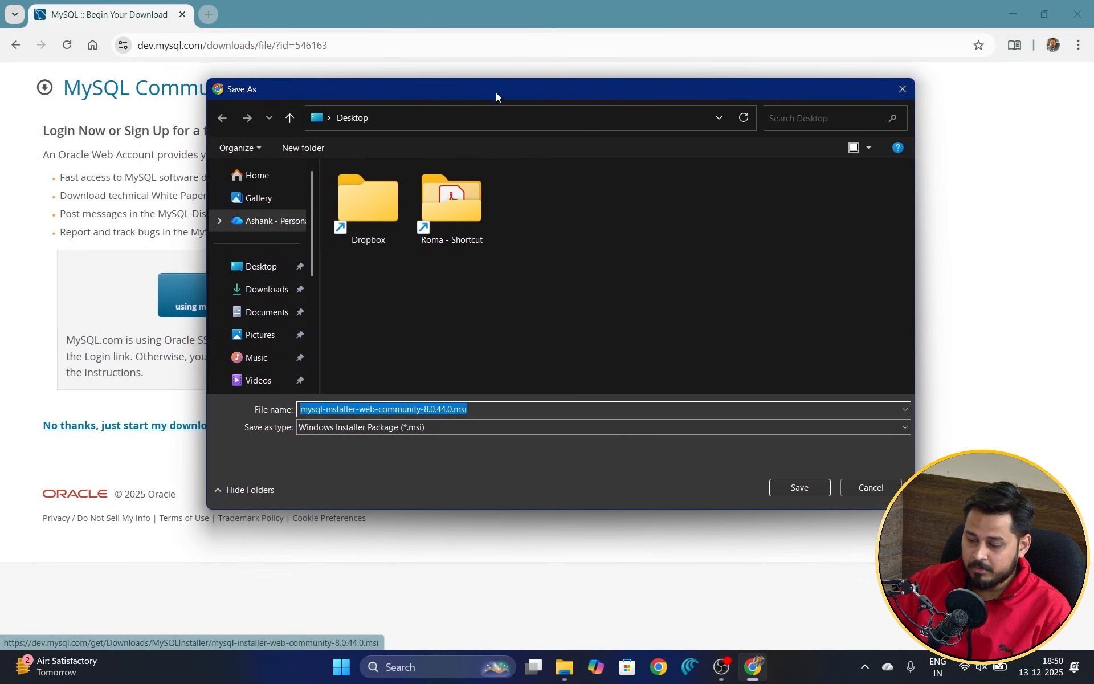
{"action": "left_click", "coordinate": [260, 268]}
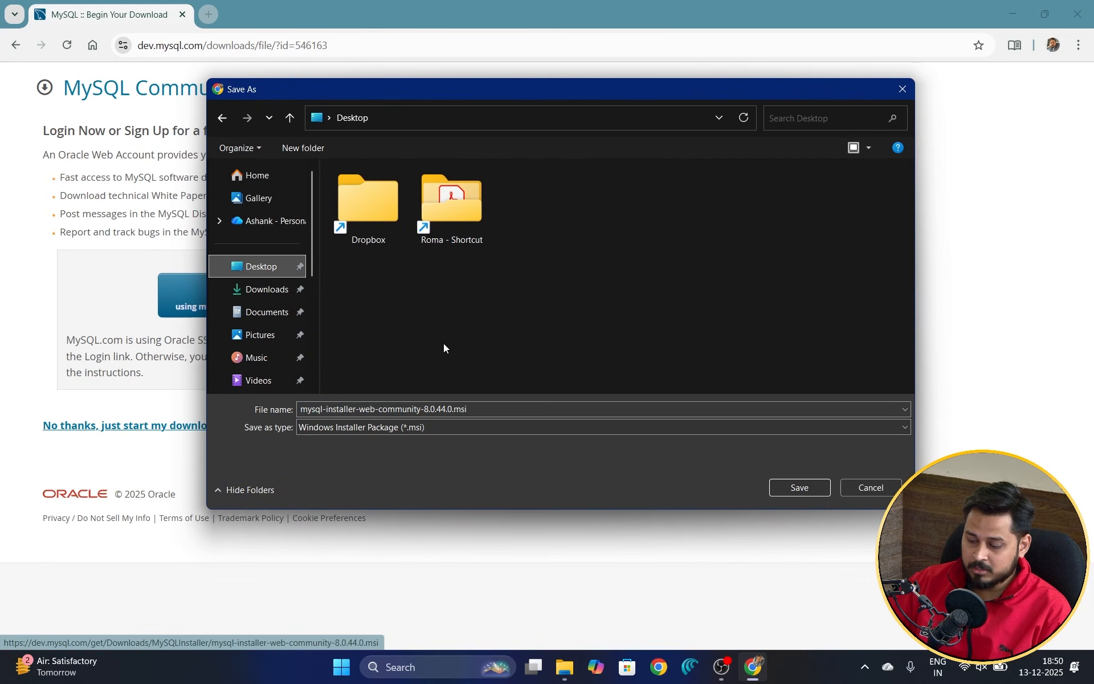
{"action": "left_click", "coordinate": [800, 488]}
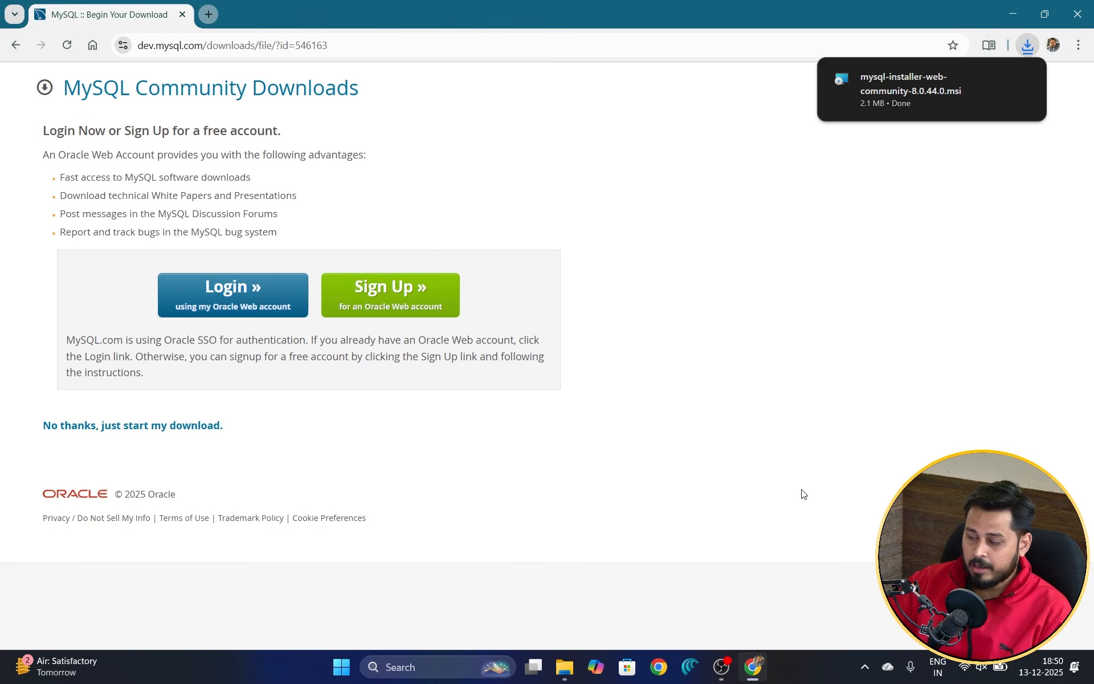
{"action": "left_click", "coordinate": [1015, 6]}
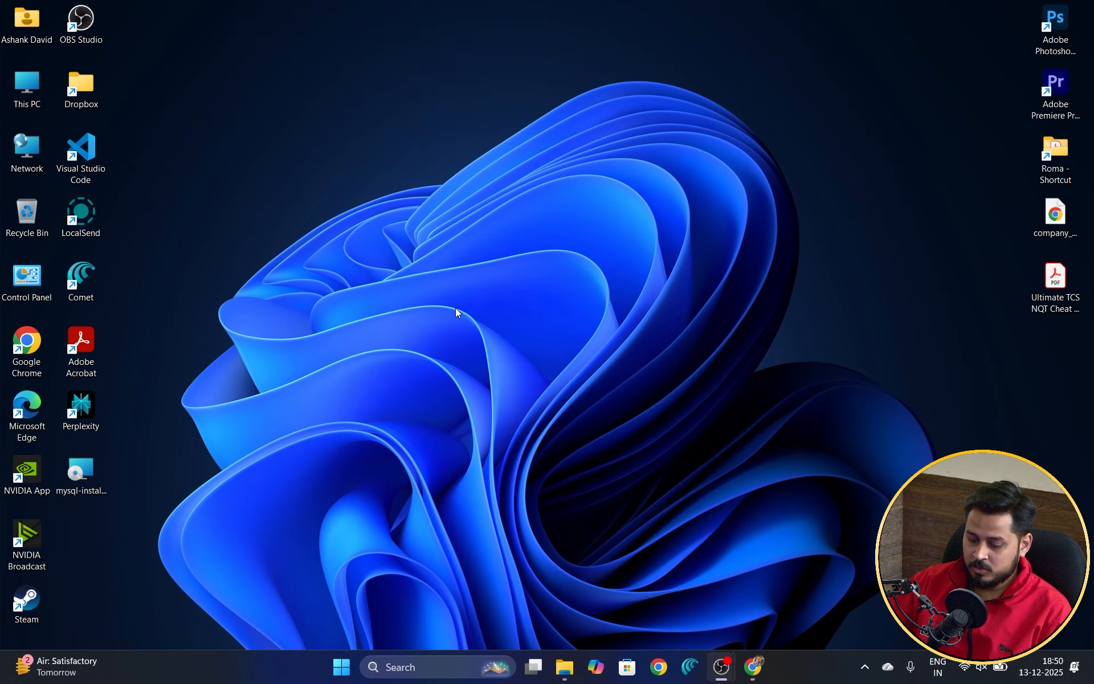
Step: Move the mysql-installer-web-community-8.0.44.0.msi icon to the desktop centre and run it
{"action": "left_click_drag", "start_coordinate": [97, 470], "coordinate": [357, 138]}
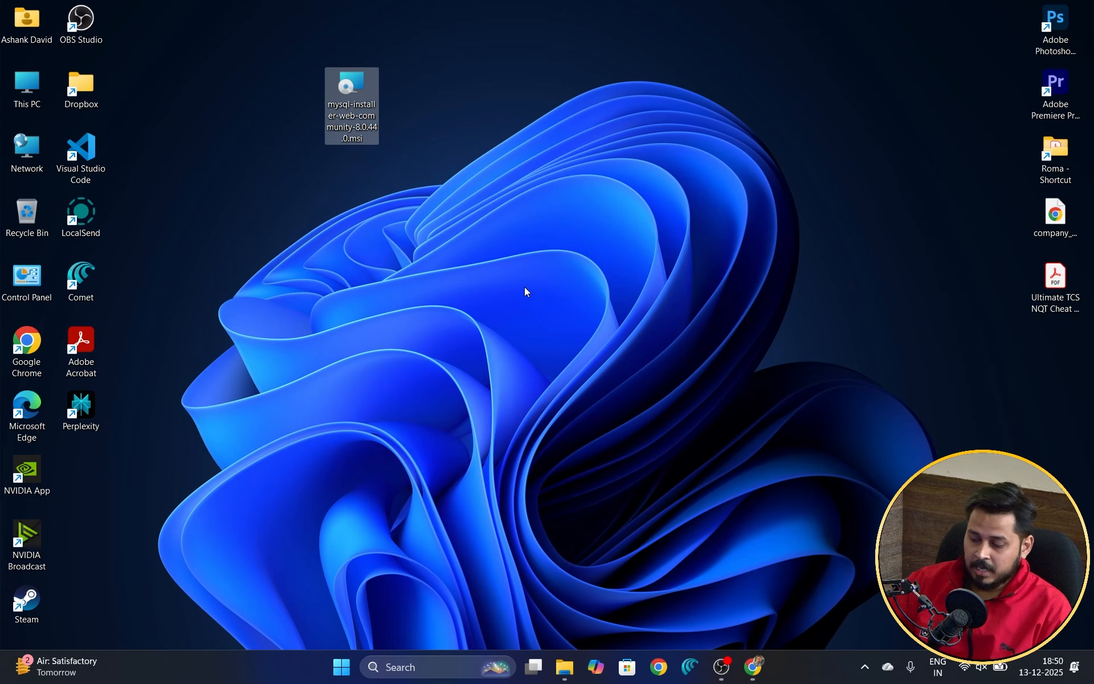
{"action": "double_click", "coordinate": [359, 91]}
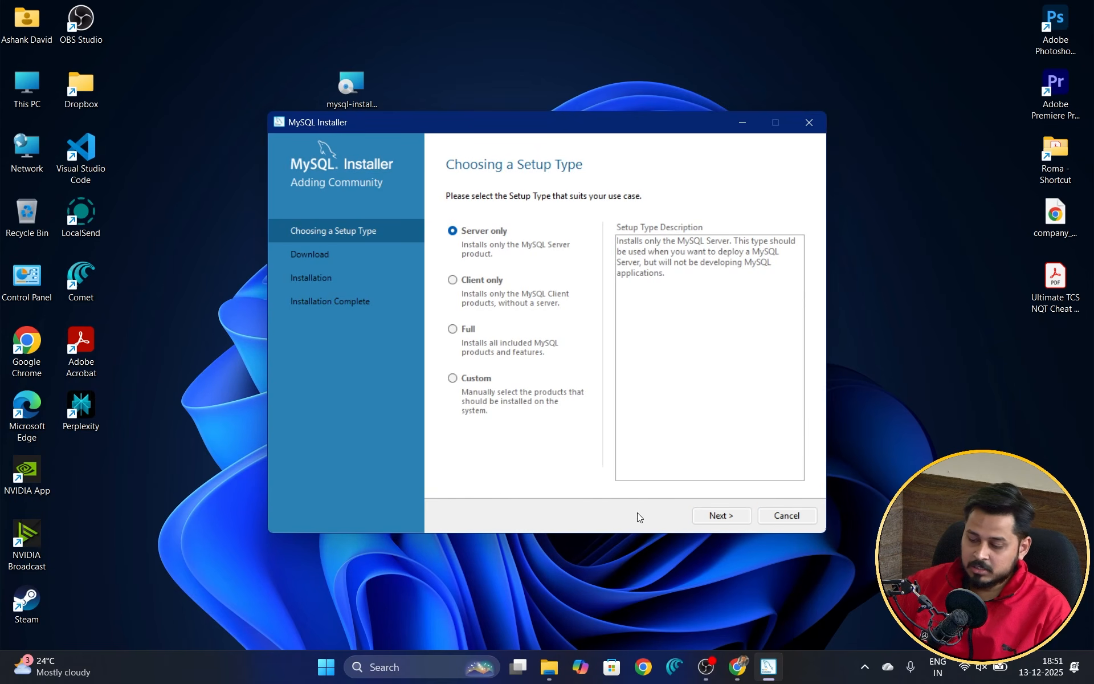
Step: Choose the Full setup type, after briefly trying Custom, and continue
{"action": "left_click", "coordinate": [453, 329]}
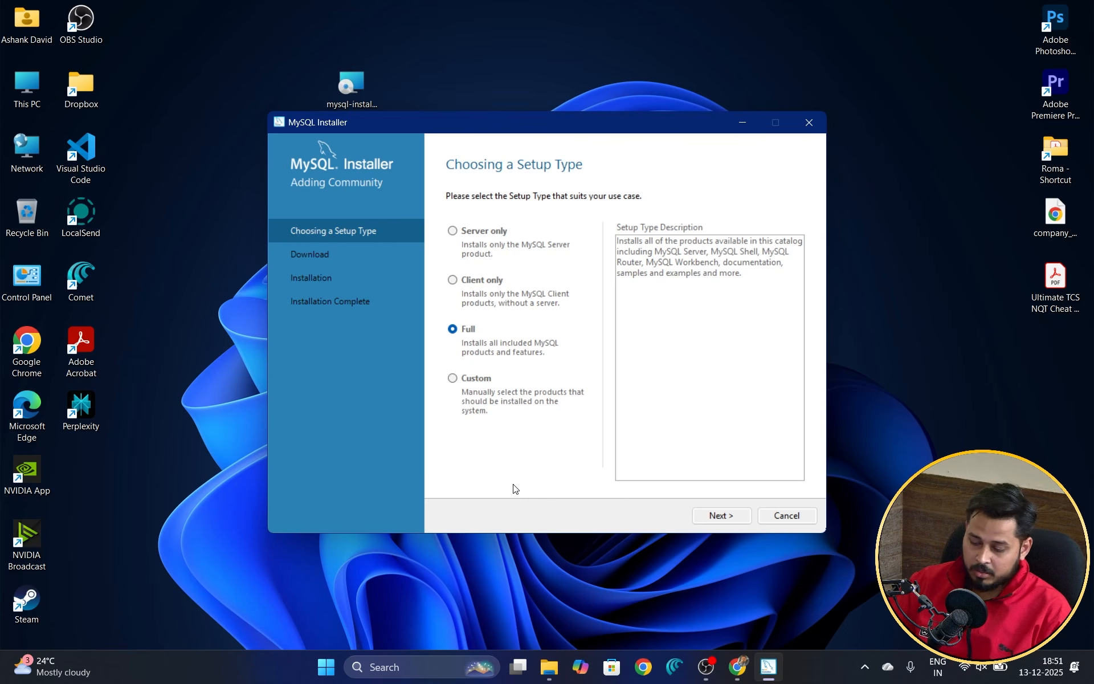
{"action": "left_click", "coordinate": [454, 380]}
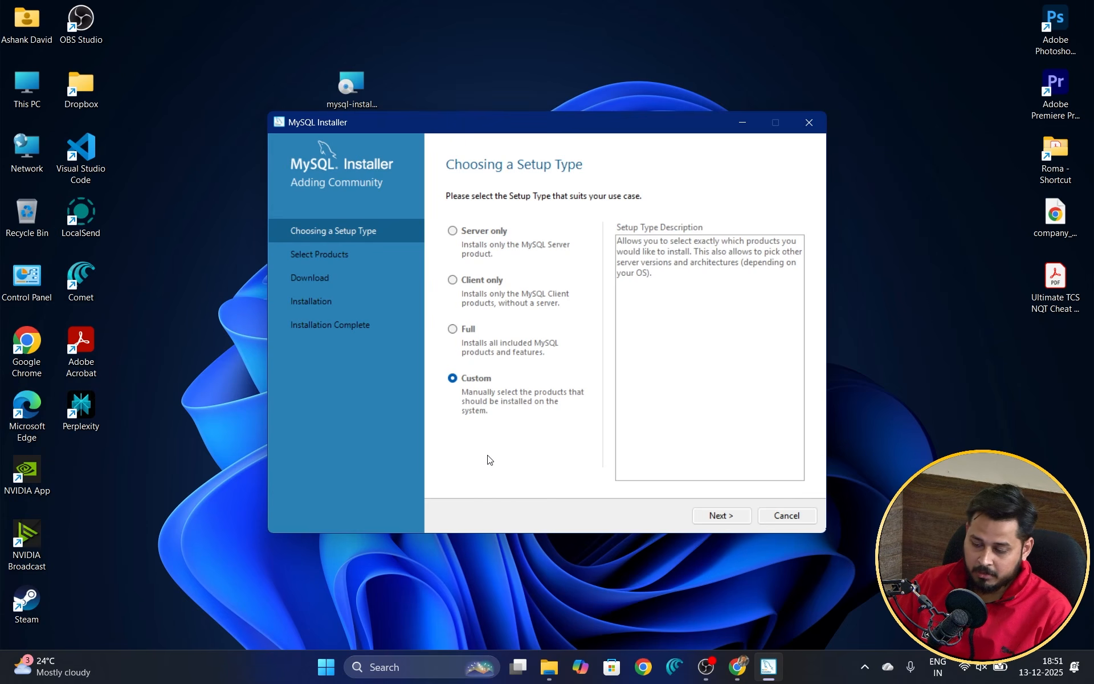
{"action": "left_click", "coordinate": [453, 329]}
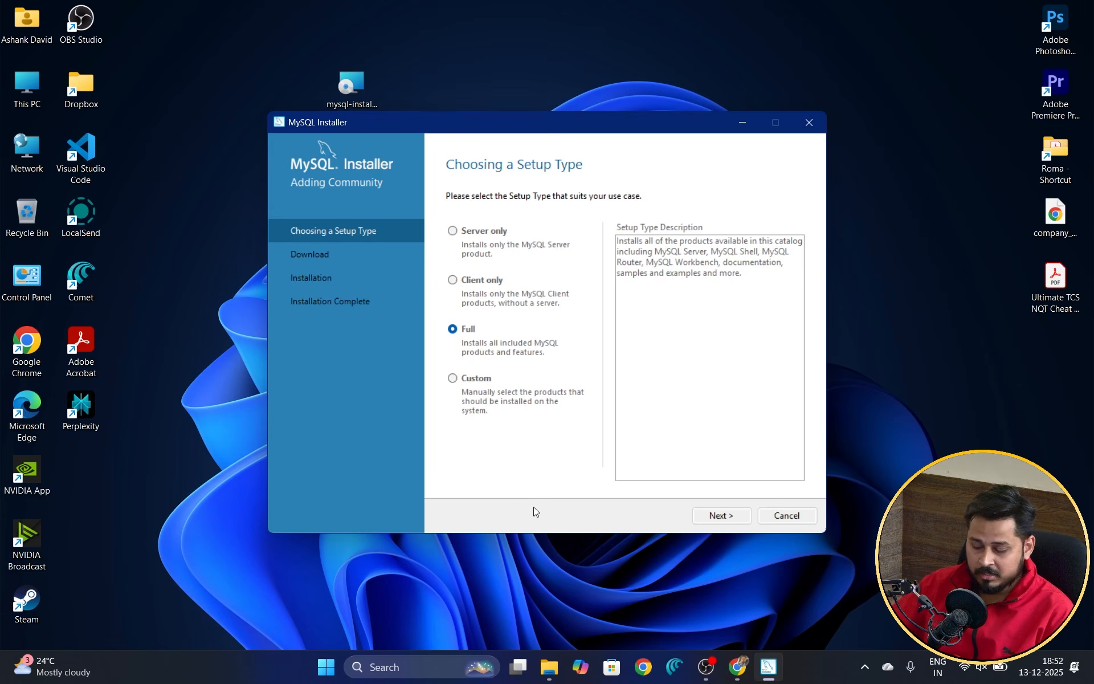
{"action": "left_click", "coordinate": [721, 516]}
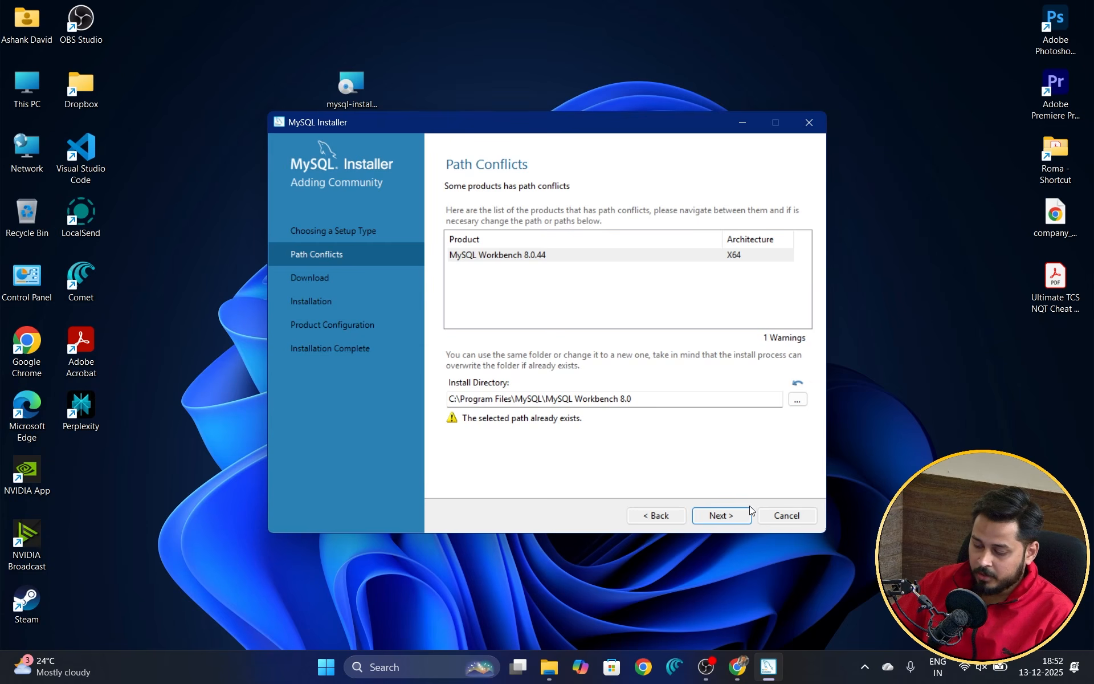
Step: Proceed past the existing Workbench 8.0.44 path warning and start downloading the products
{"action": "left_click", "coordinate": [727, 518]}
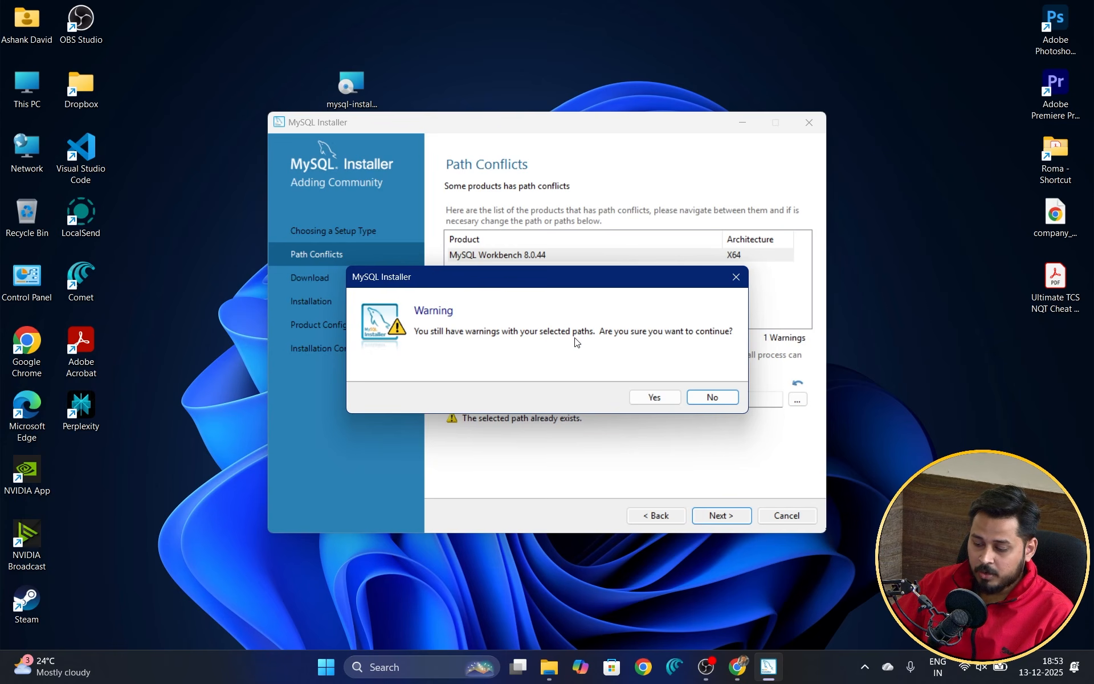
{"action": "left_click", "coordinate": [654, 399]}
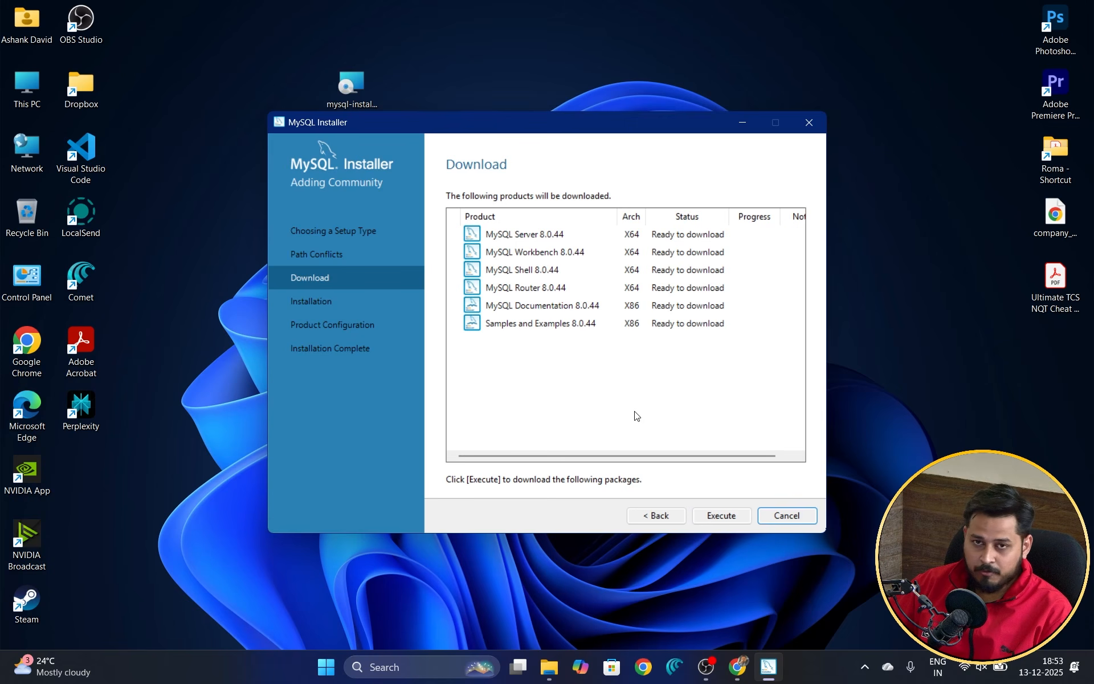
{"action": "left_click", "coordinate": [721, 517]}
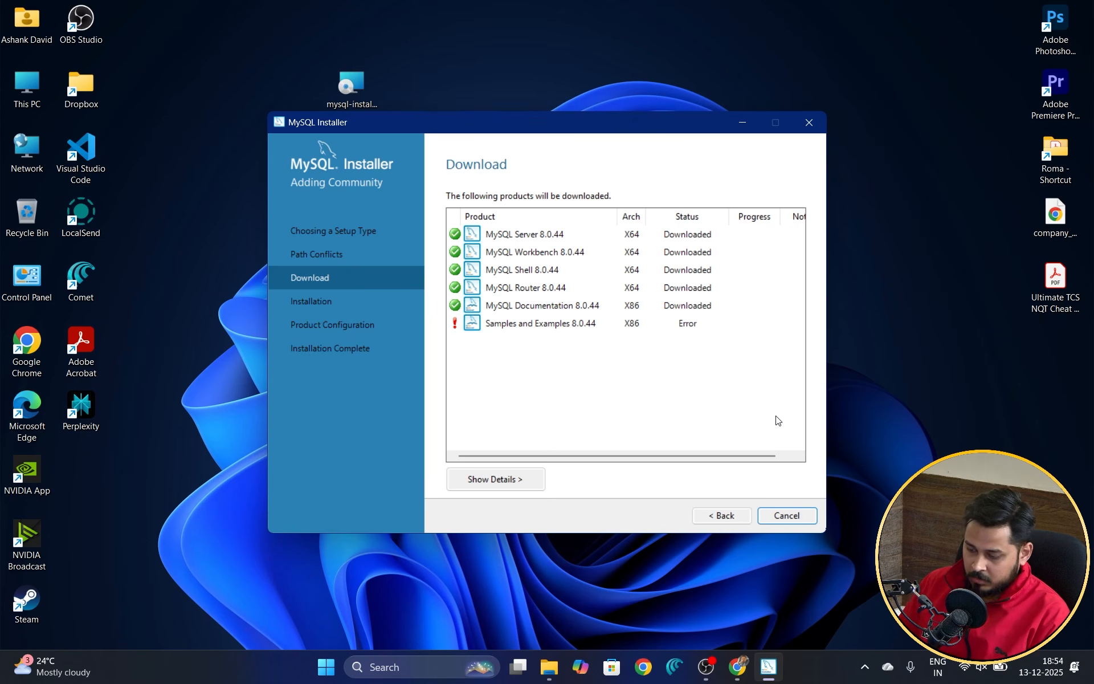
Step: Retry the failed Samples and Examples 8.0.44 download, then continue to Installation
{"action": "left_click", "coordinate": [521, 326]}
{"action": "left_click", "coordinate": [721, 515]}
{"action": "left_click", "coordinate": [733, 517]}
{"action": "key", "text": "Return"}
{"action": "left_click", "coordinate": [721, 516]}
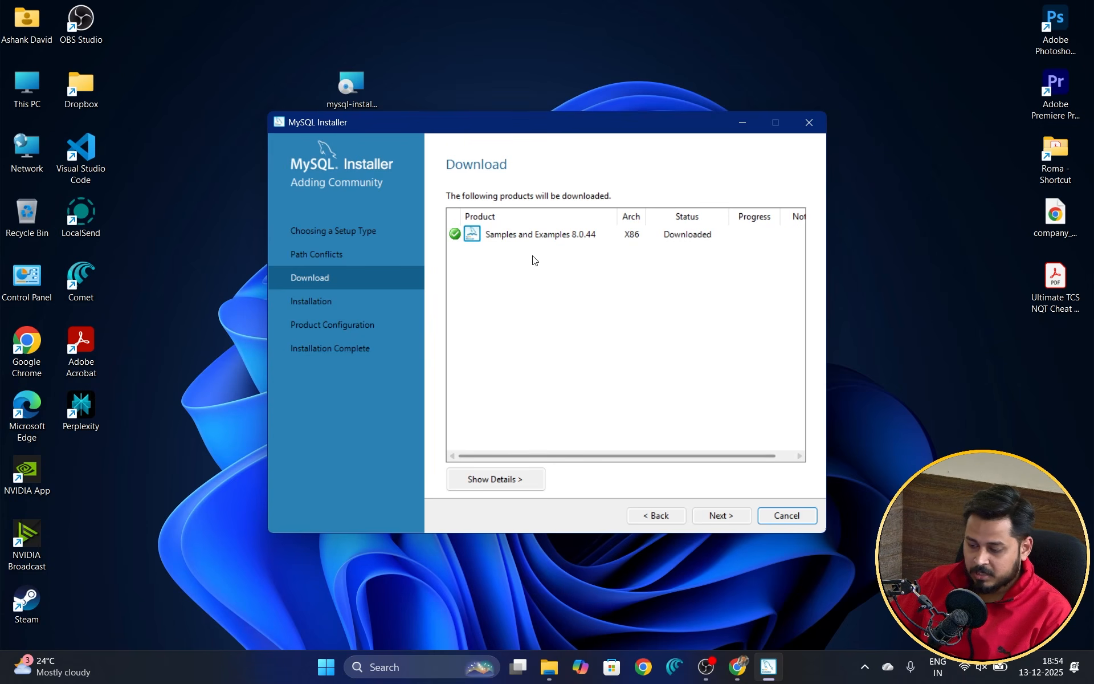
{"action": "left_click", "coordinate": [723, 517]}
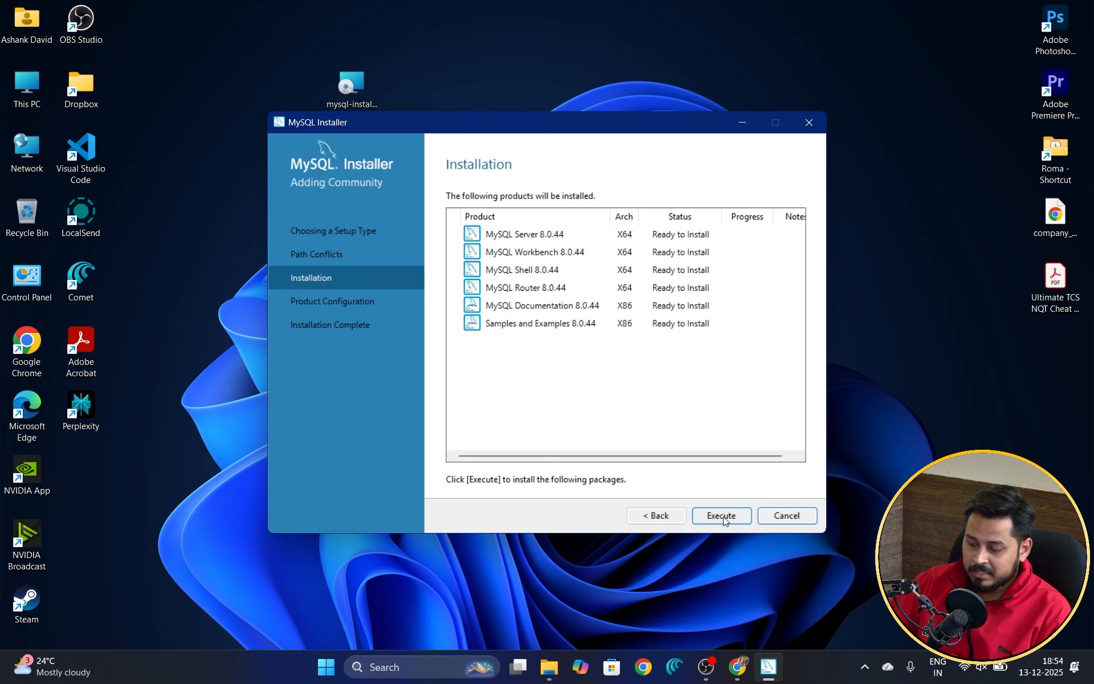
Step: Install the six 8.0.44 products and, once all show Complete, continue to Product Configuration
{"action": "left_click", "coordinate": [721, 516]}
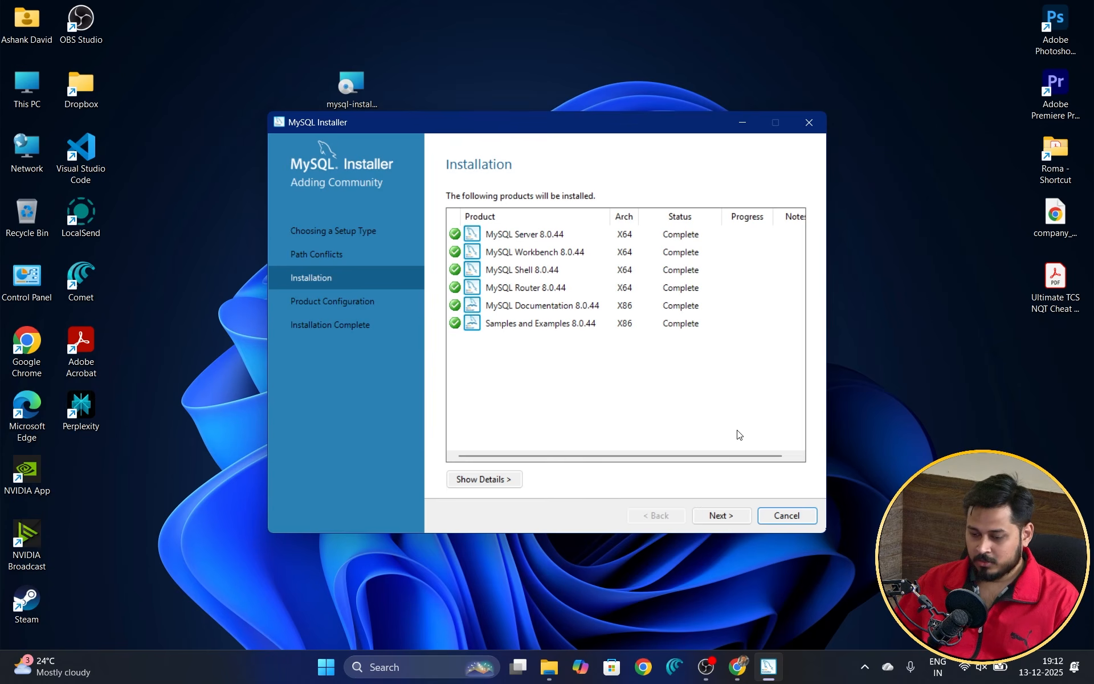
{"action": "left_click", "coordinate": [724, 515]}
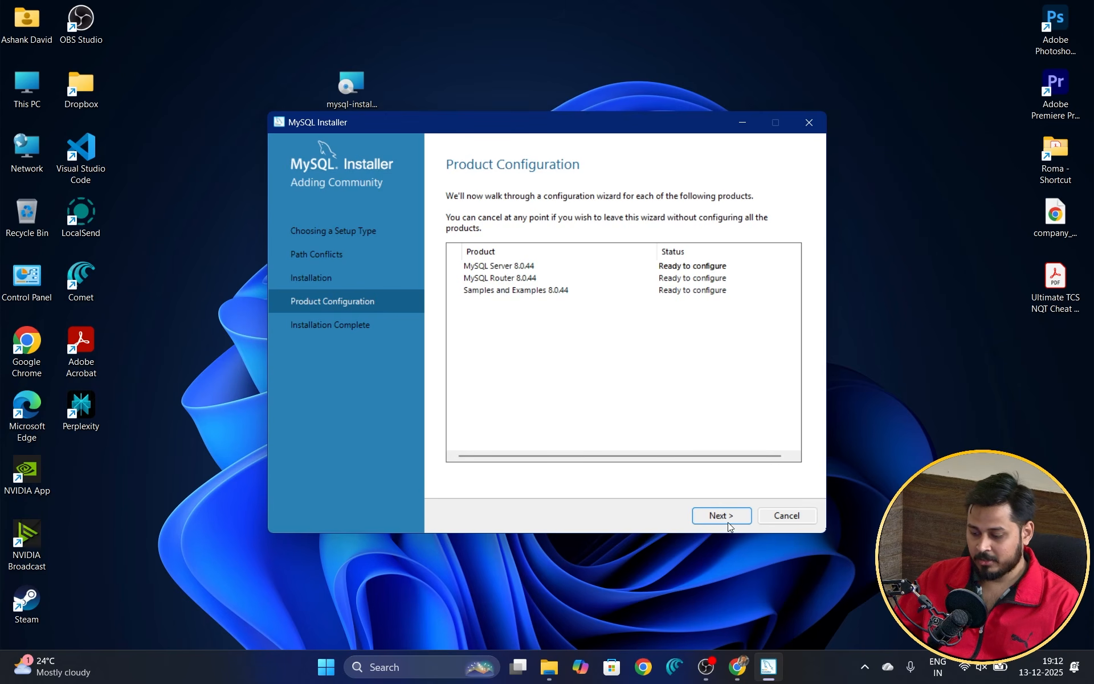
Step: Start Server 8.0.44 configuration, keeping Development Computer with TCP/IP on port 3306
{"action": "left_click", "coordinate": [720, 515]}
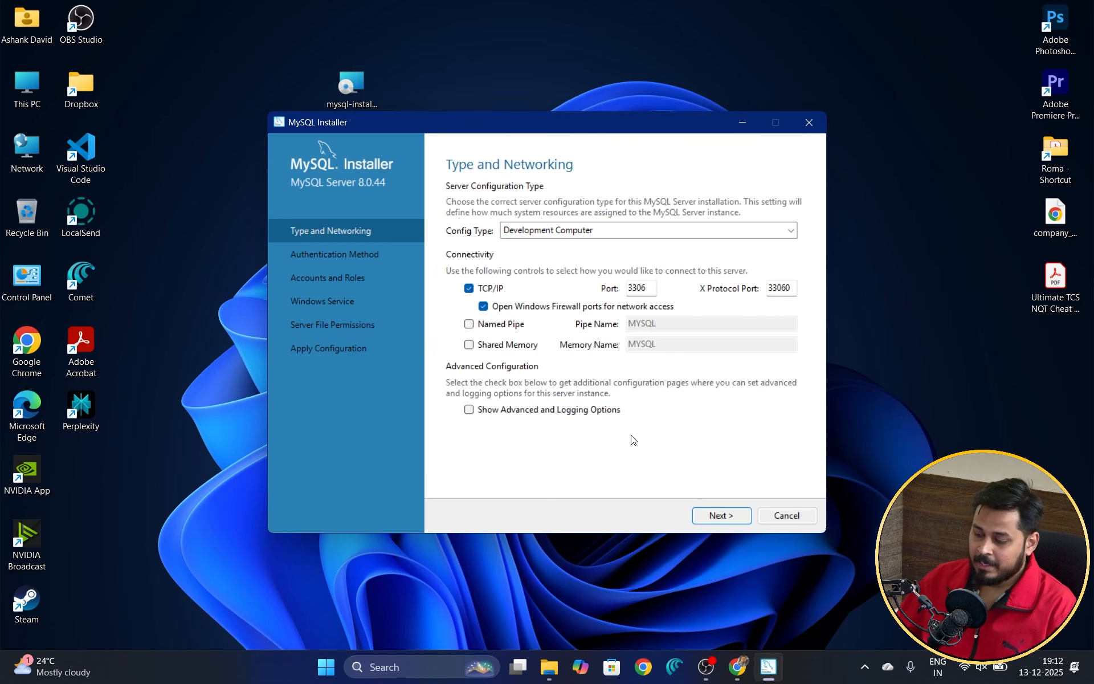
{"action": "left_click", "coordinate": [720, 516]}
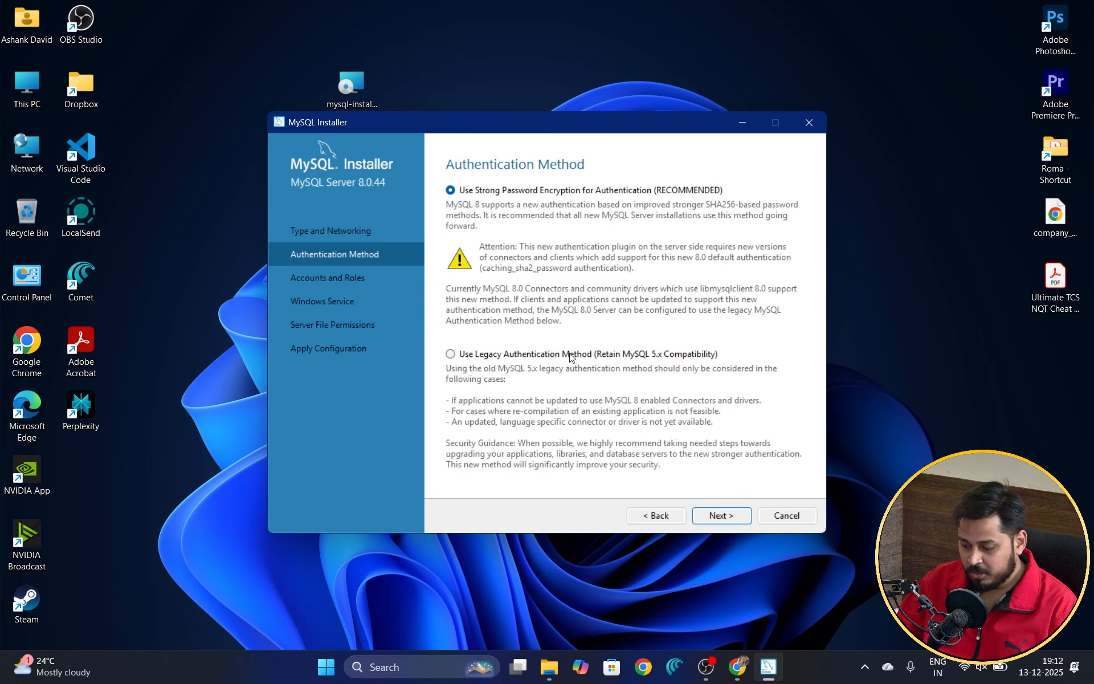
Step: Keep Strong Password Encryption and enter the root password in both password fields
{"action": "left_click", "coordinate": [735, 515]}
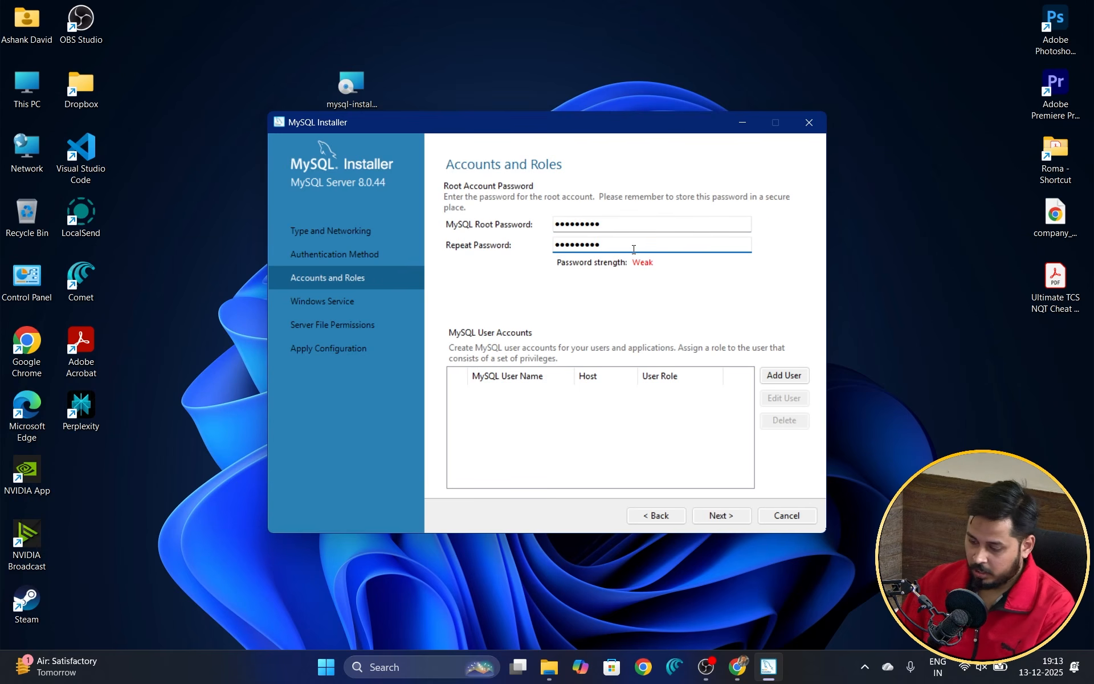
{"action": "left_click", "coordinate": [728, 515]}
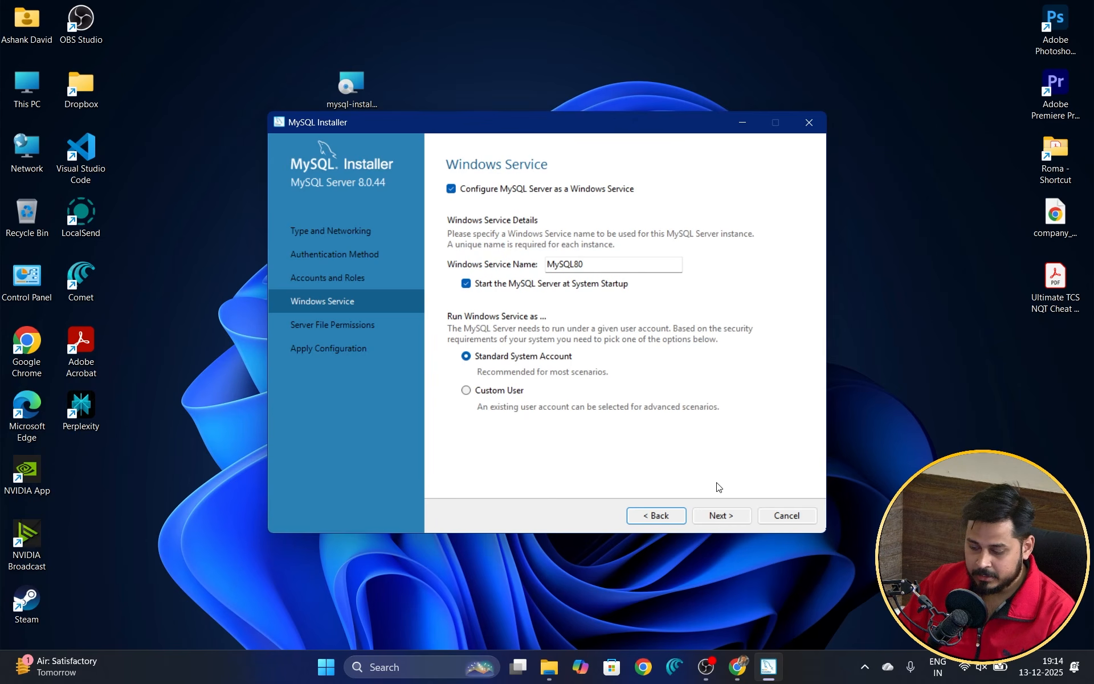
Step: Keep the default Windows service and file permission settings for MySQL Server 8.0.44, then apply the configuration
{"action": "left_click", "coordinate": [721, 515]}
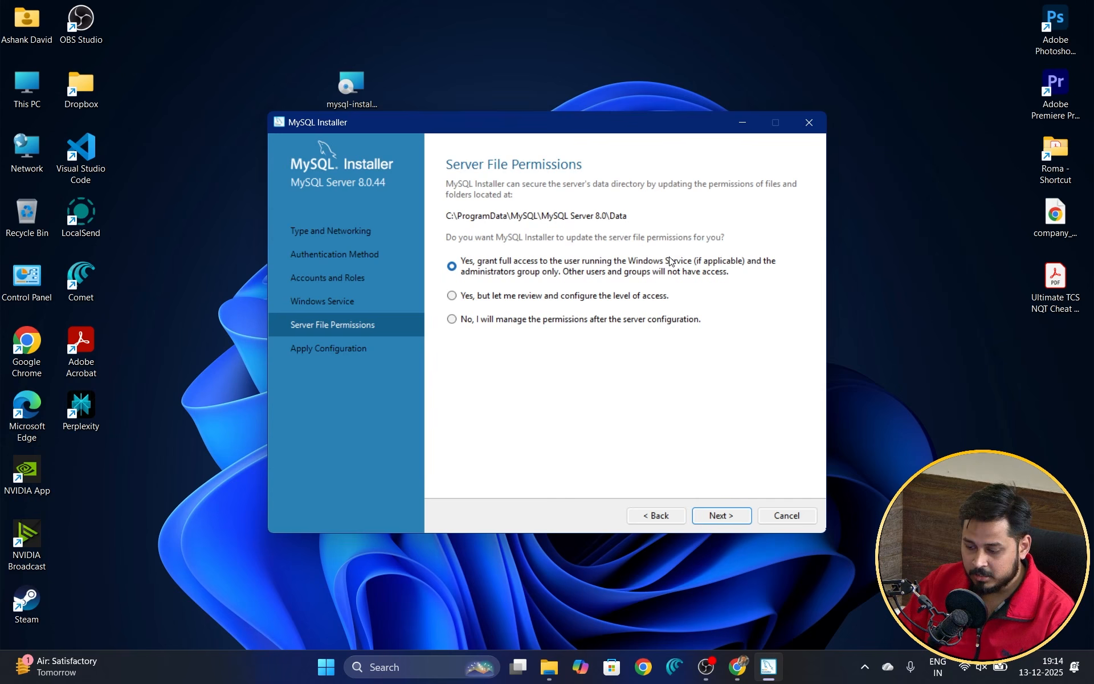
{"action": "left_click", "coordinate": [728, 517]}
{"action": "left_click", "coordinate": [730, 518]}
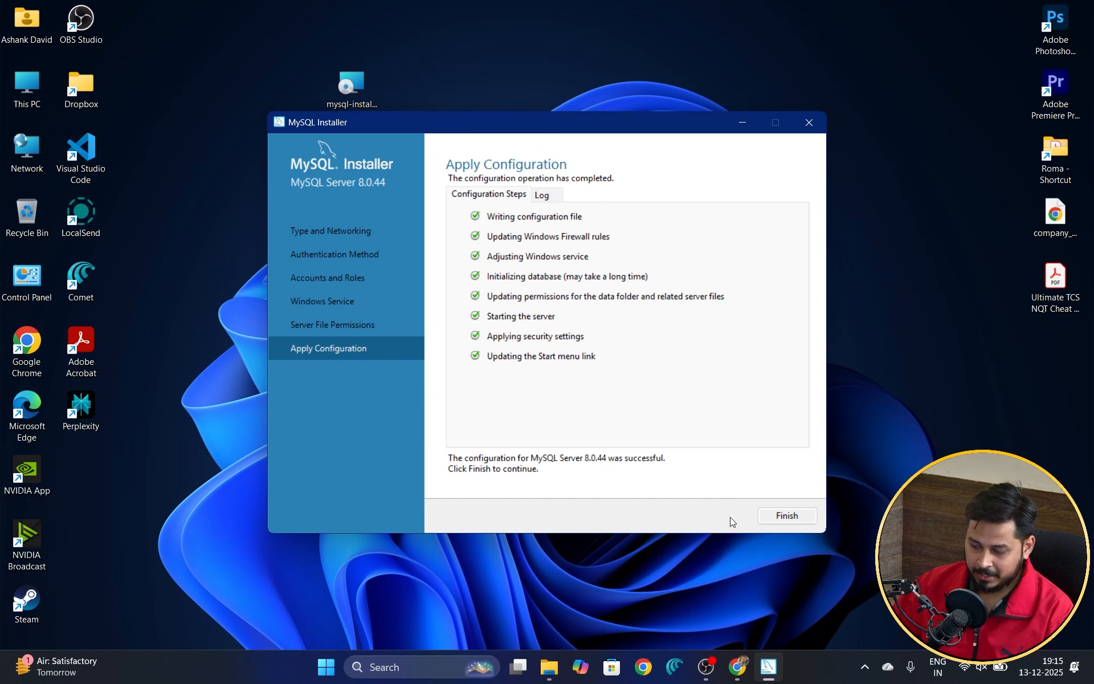
{"action": "left_click", "coordinate": [789, 515]}
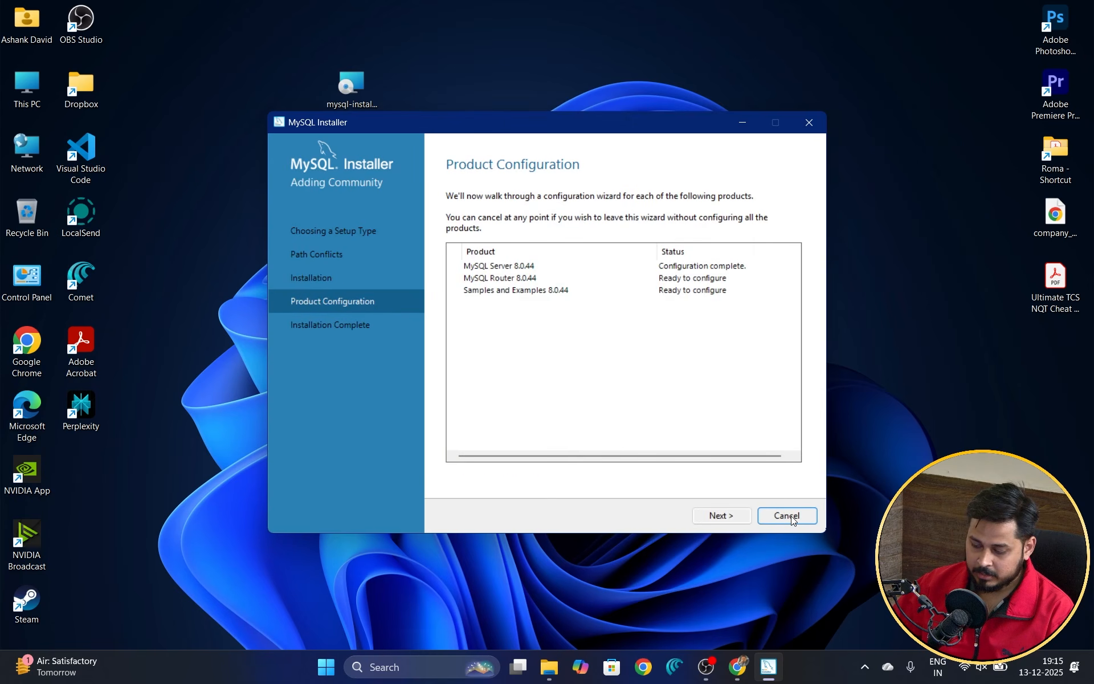
Step: Skip MySQL Router bootstrapping, then enter the root password for Samples and Examples and test the connection
{"action": "left_click", "coordinate": [712, 520]}
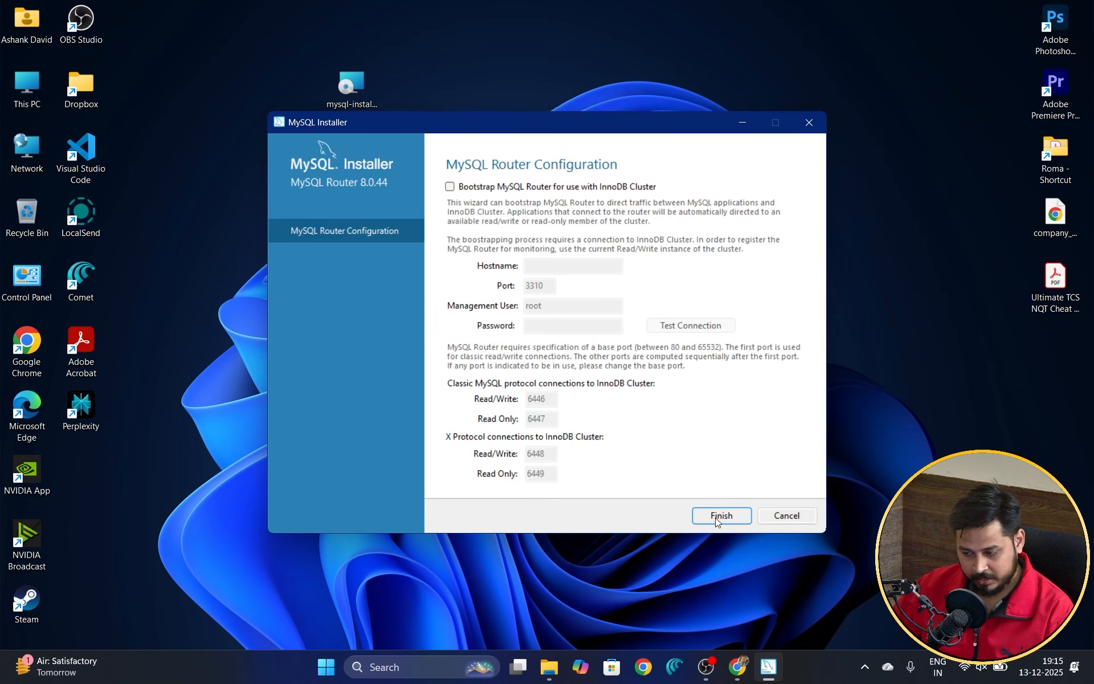
{"action": "left_click", "coordinate": [716, 516]}
{"action": "left_click", "coordinate": [715, 520]}
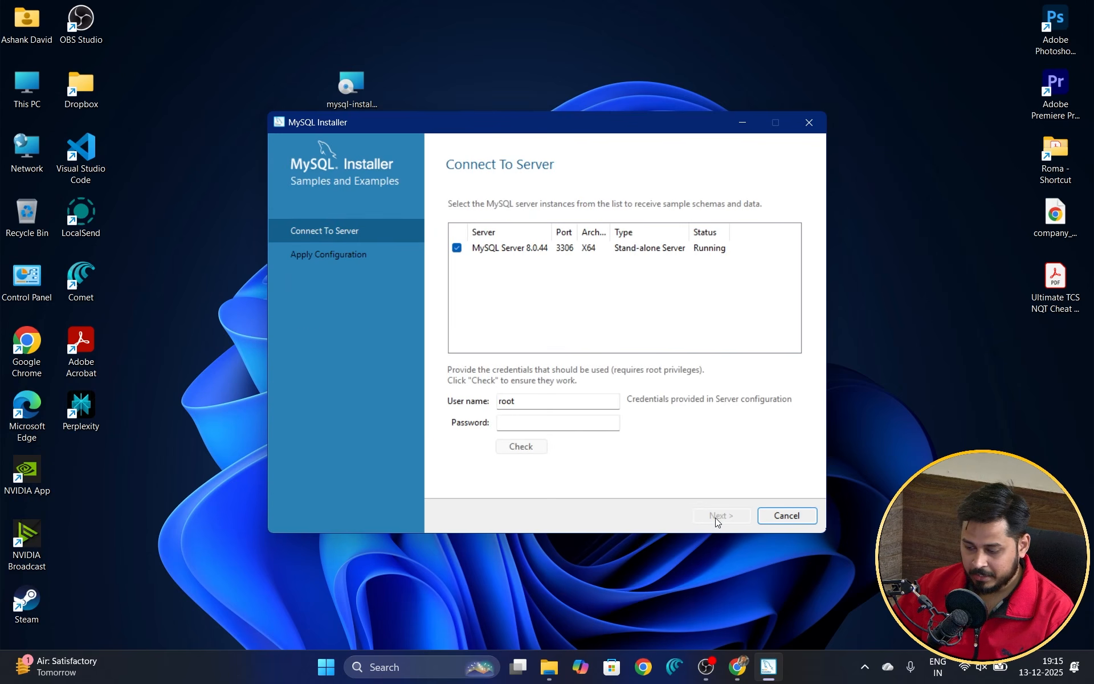
{"action": "left_click", "coordinate": [578, 423]}
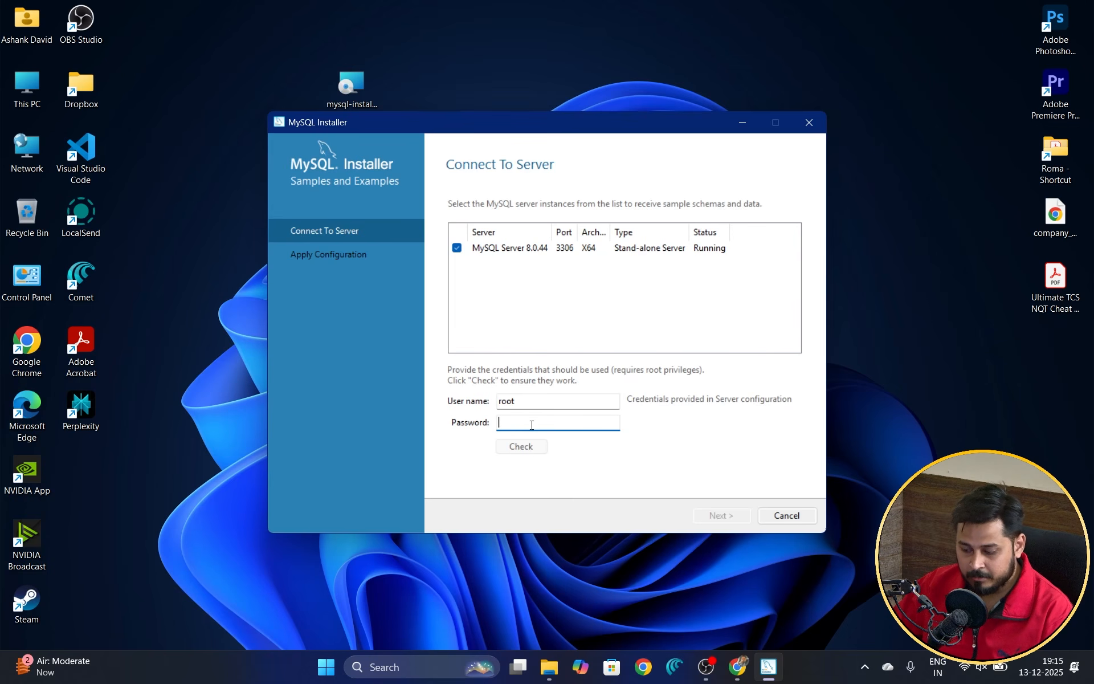
{"action": "type", "text": "admin@123"}
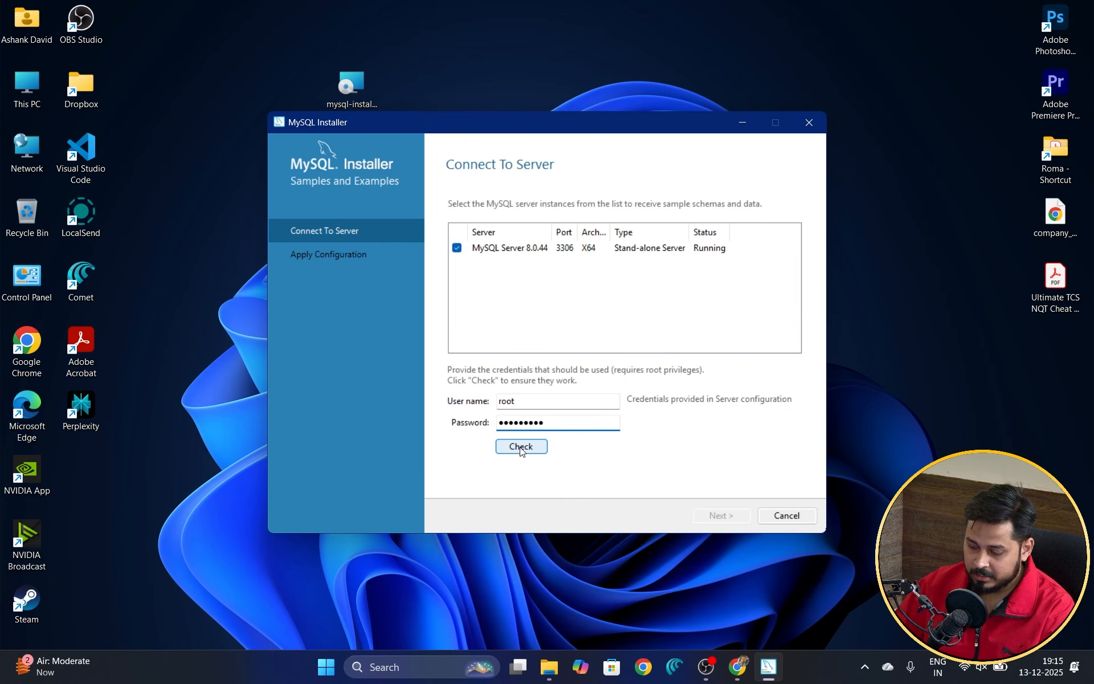
{"action": "left_click", "coordinate": [521, 448]}
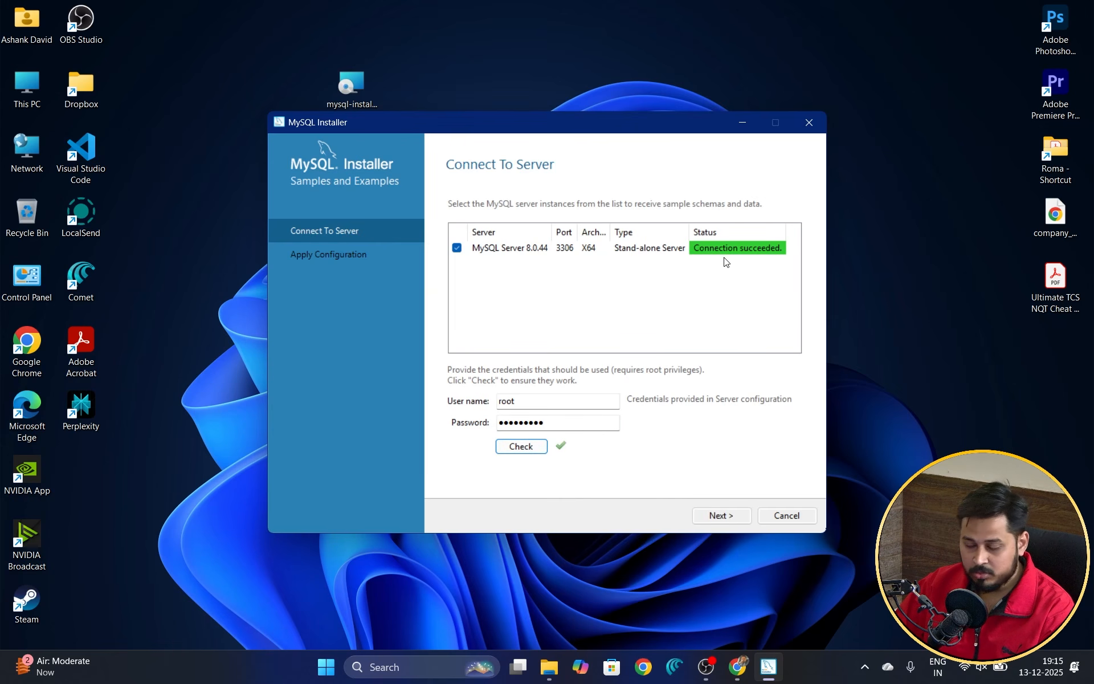
Step: Execute the Samples and Examples configuration, then finish the installation so Workbench and Shell launch
{"action": "left_click", "coordinate": [726, 518]}
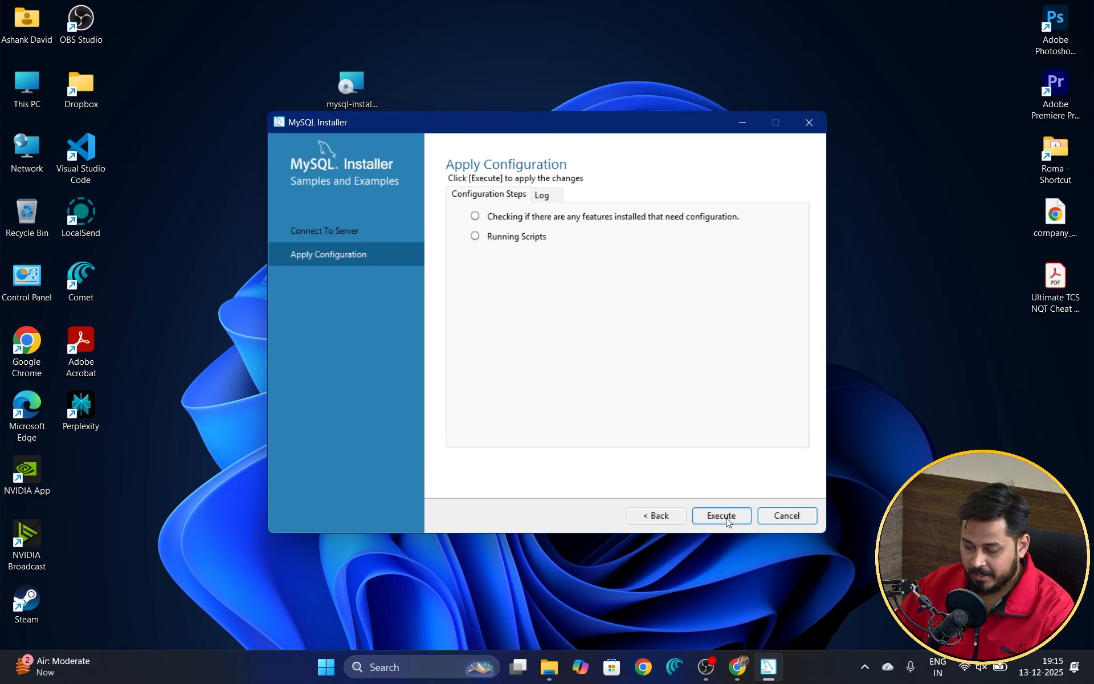
{"action": "left_click", "coordinate": [721, 517]}
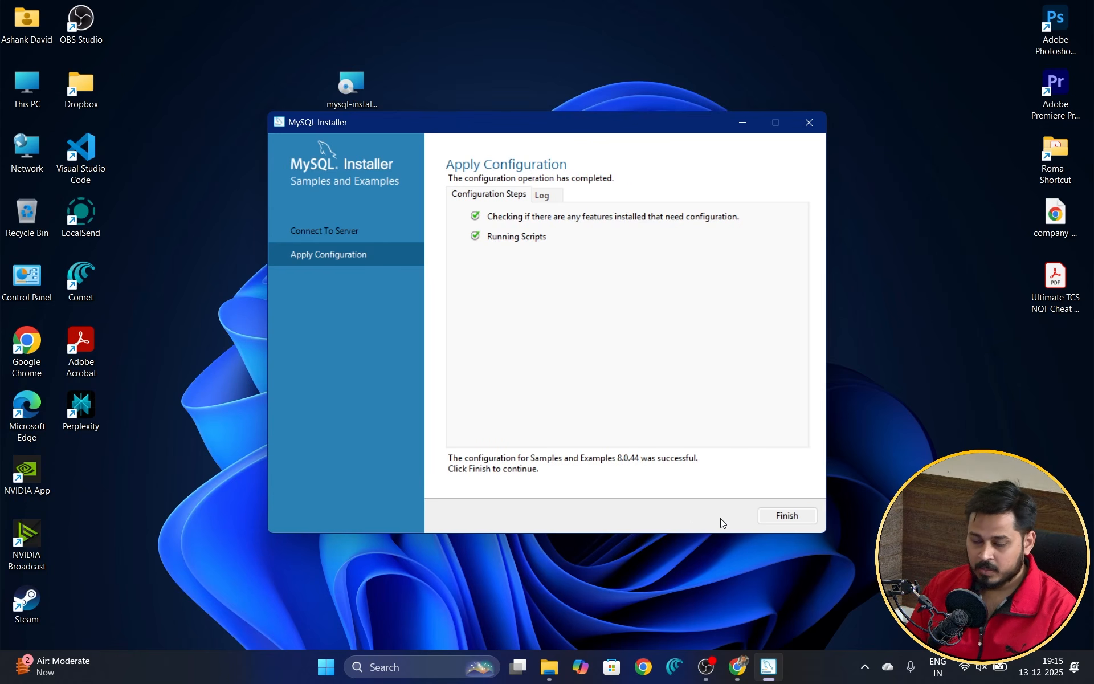
{"action": "left_click", "coordinate": [784, 514]}
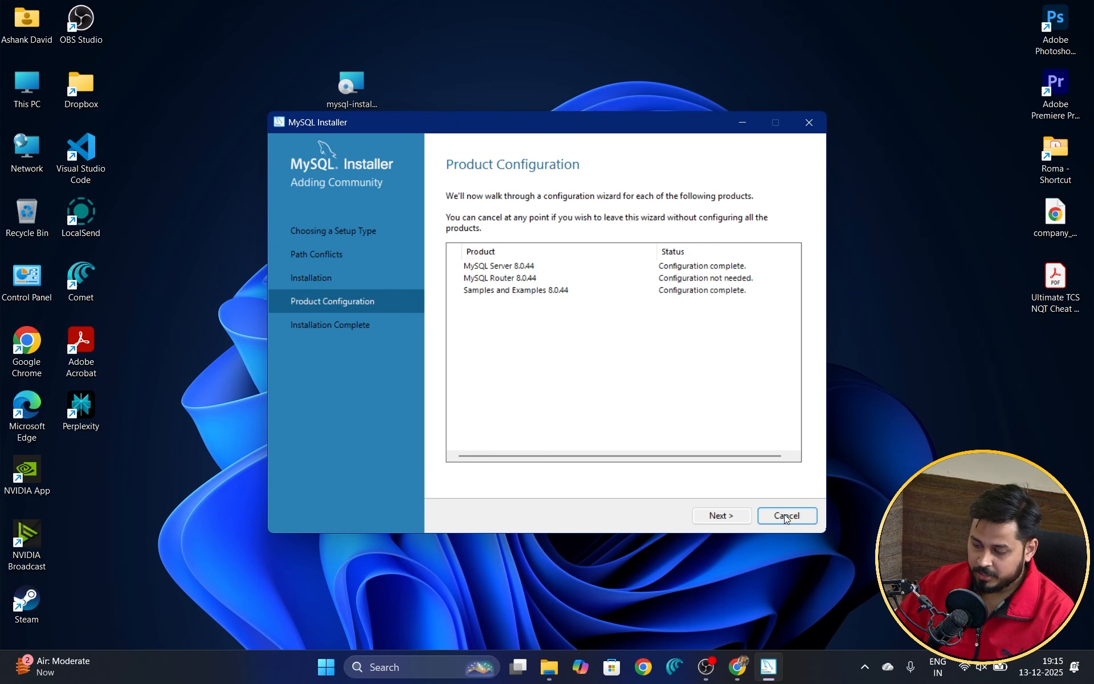
{"action": "left_click", "coordinate": [720, 516]}
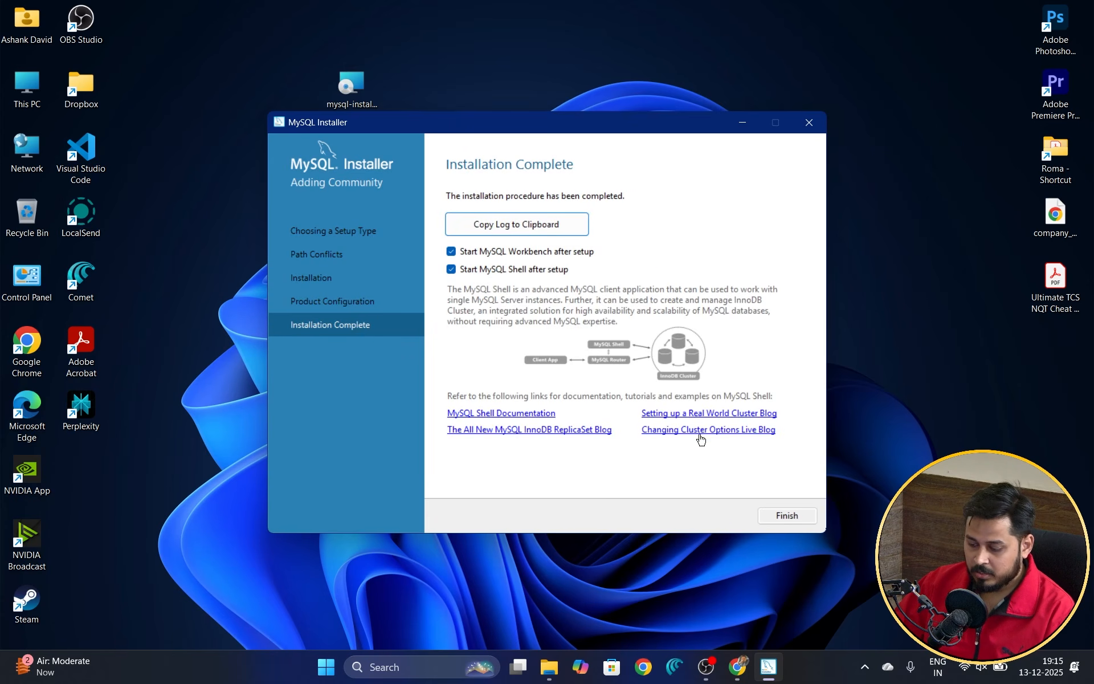
{"action": "left_click", "coordinate": [787, 514]}
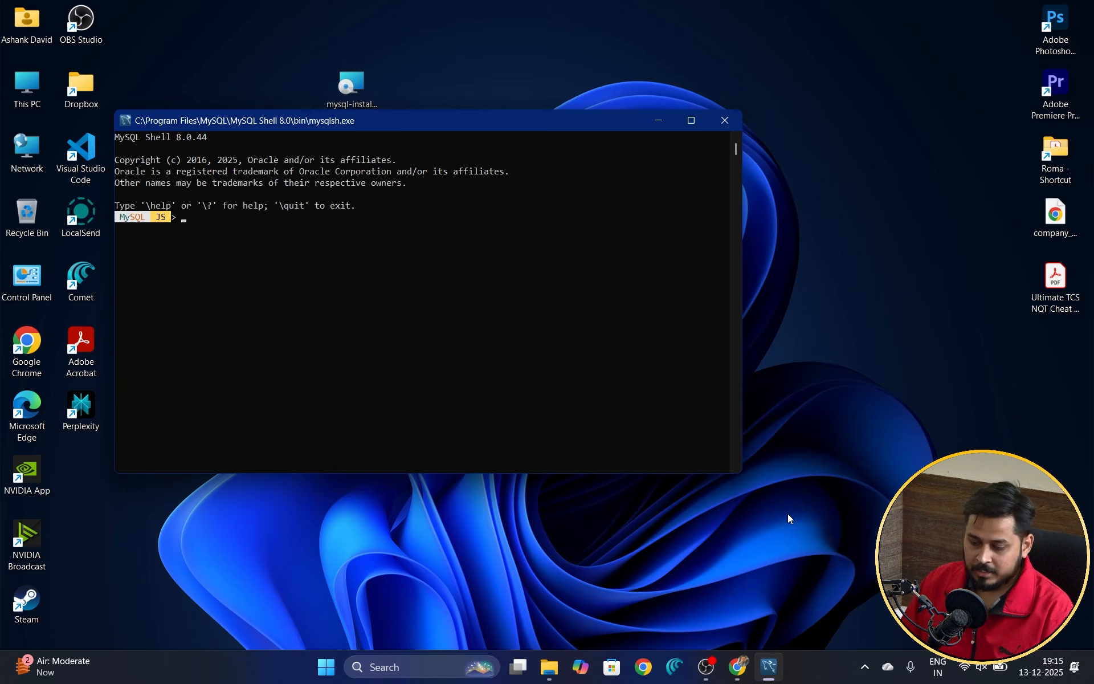
Step: Exit MySQL Shell with the quit command and close its window
{"action": "type", "text": "quit"}
{"action": "key", "text": "Return"}
{"action": "left_click", "coordinate": [724, 121]}
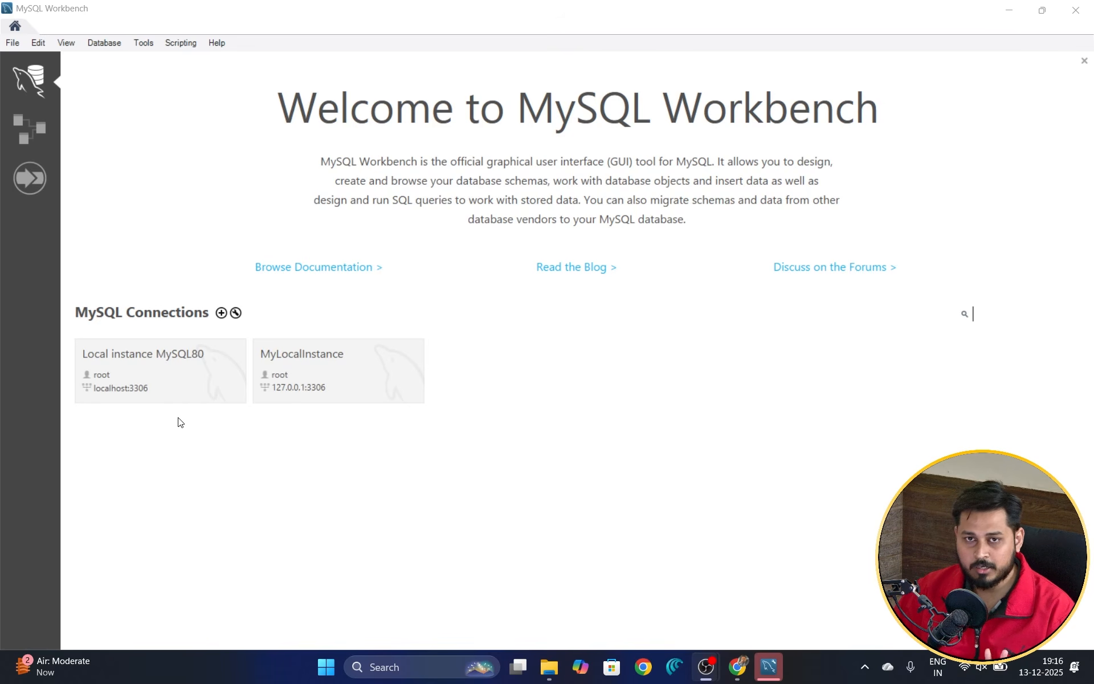
Step: Connect to Local instance MySQL80 by entering the root password
{"action": "left_click", "coordinate": [158, 380]}
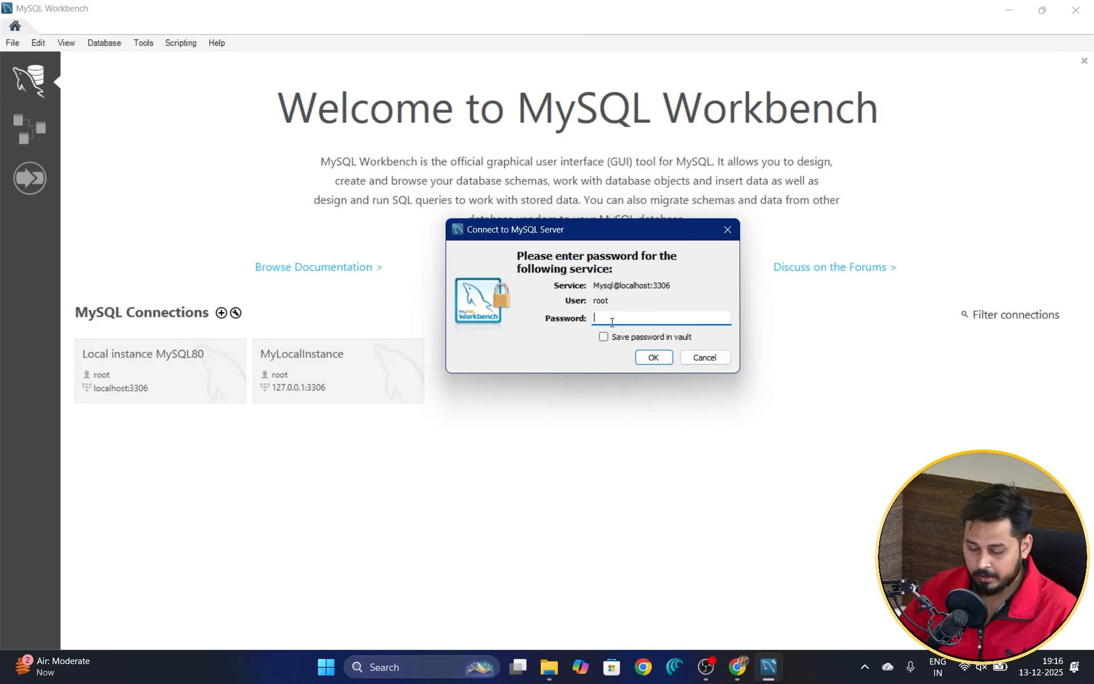
{"action": "type", "text": "**********"}
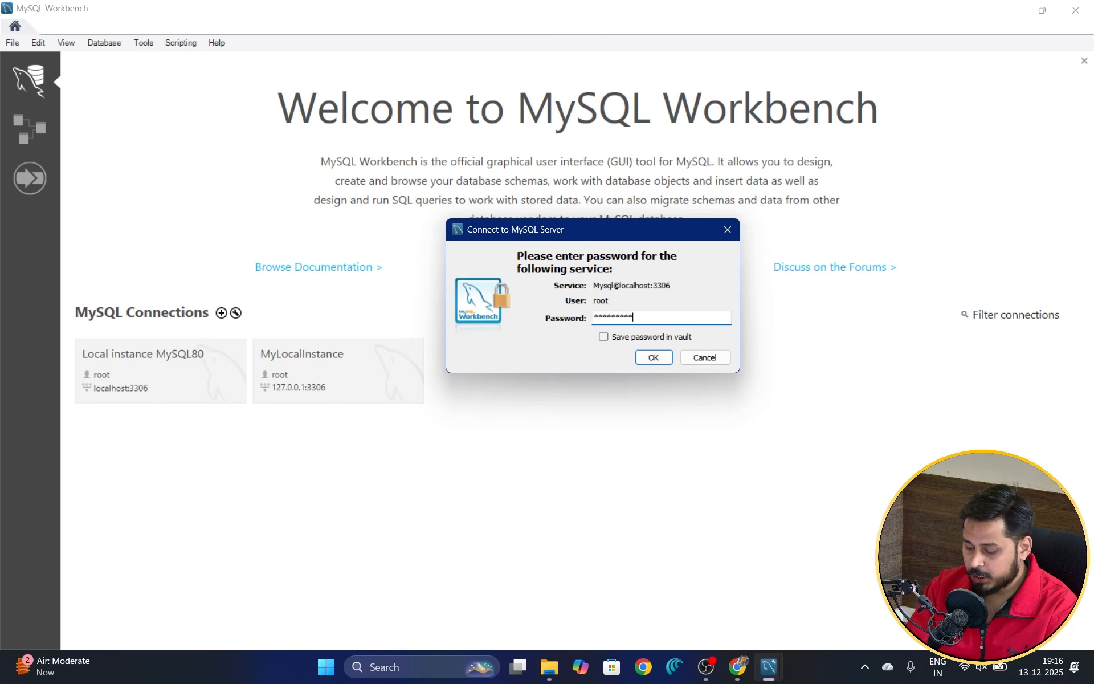
{"action": "left_click", "coordinate": [660, 358]}
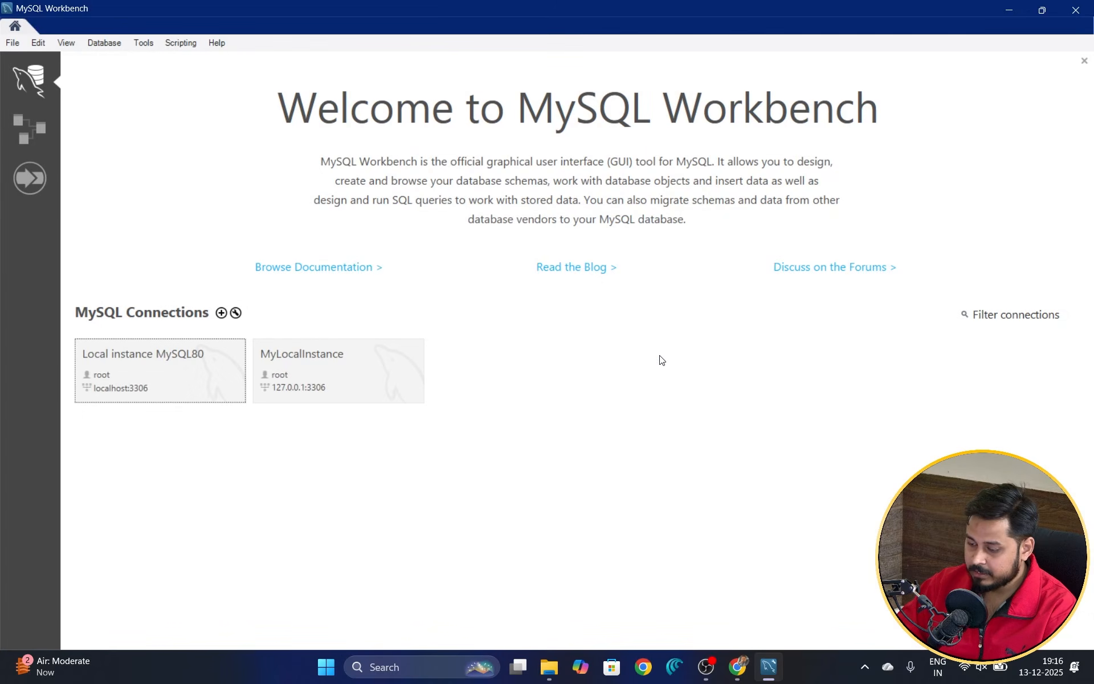